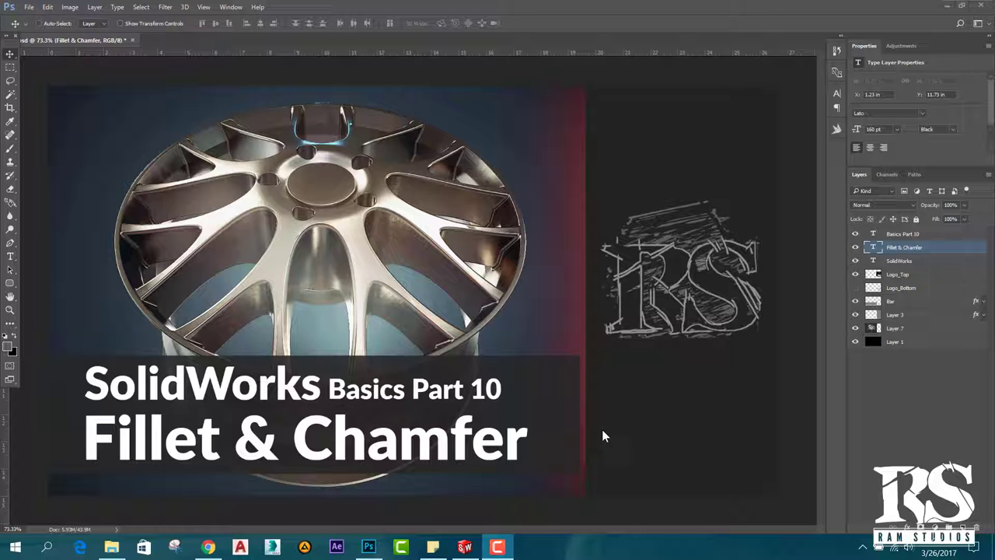
# Switch from the Photoshop title card to the BearingHousing part in SolidWorks.
pyautogui.click(465, 547)
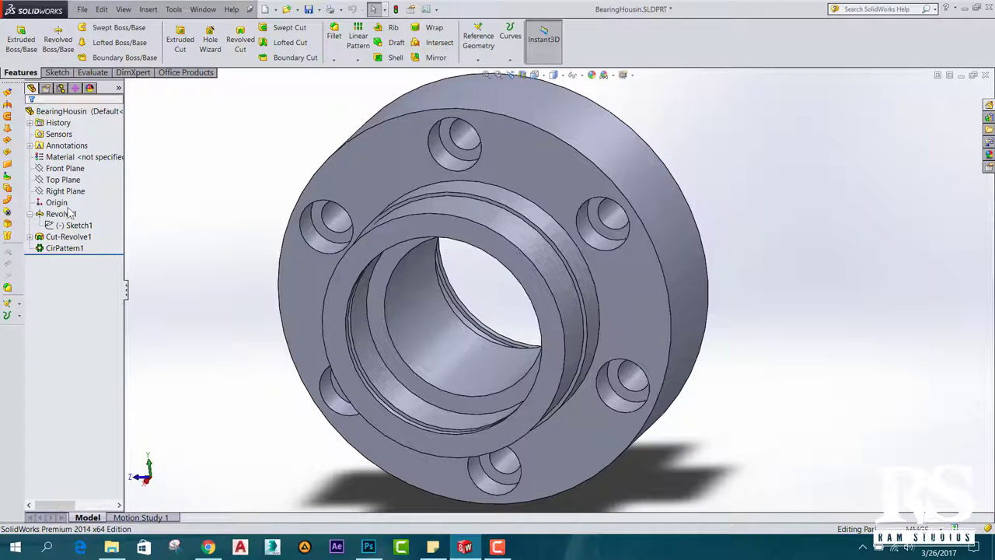
# Expand Revolve1 in the FeatureManager tree and edit its profile, Sketch1.
pyautogui.click(30, 214)
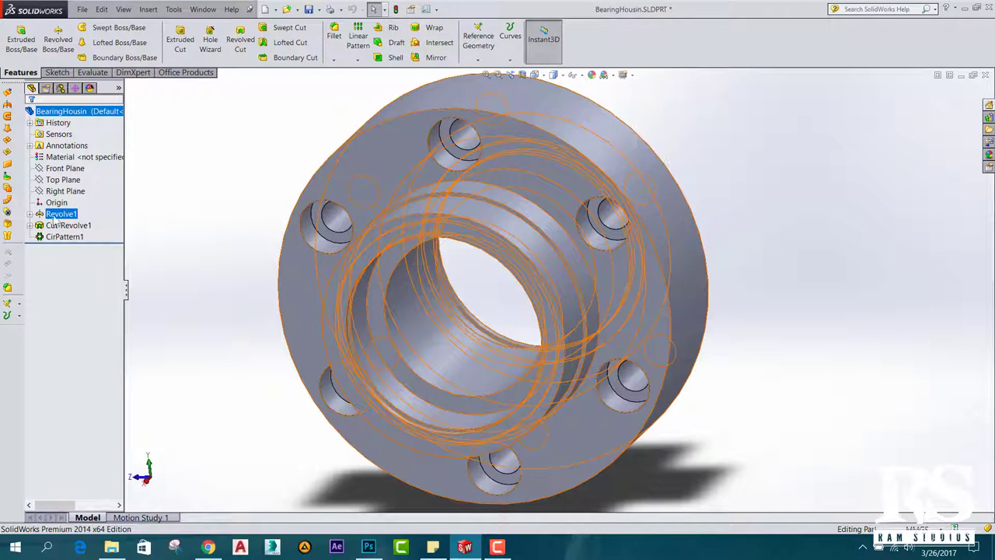
pyautogui.click(53, 217)
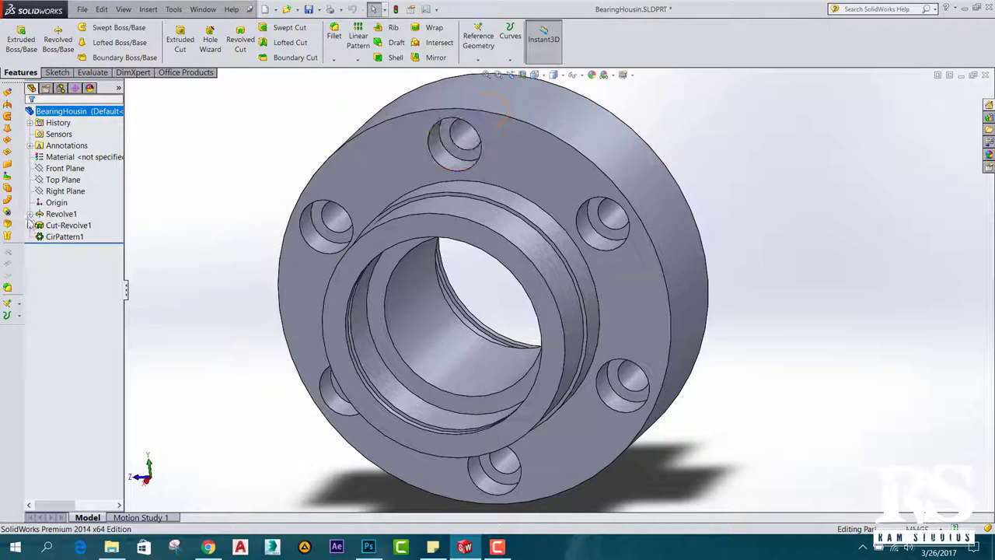
pyautogui.click(30, 214)
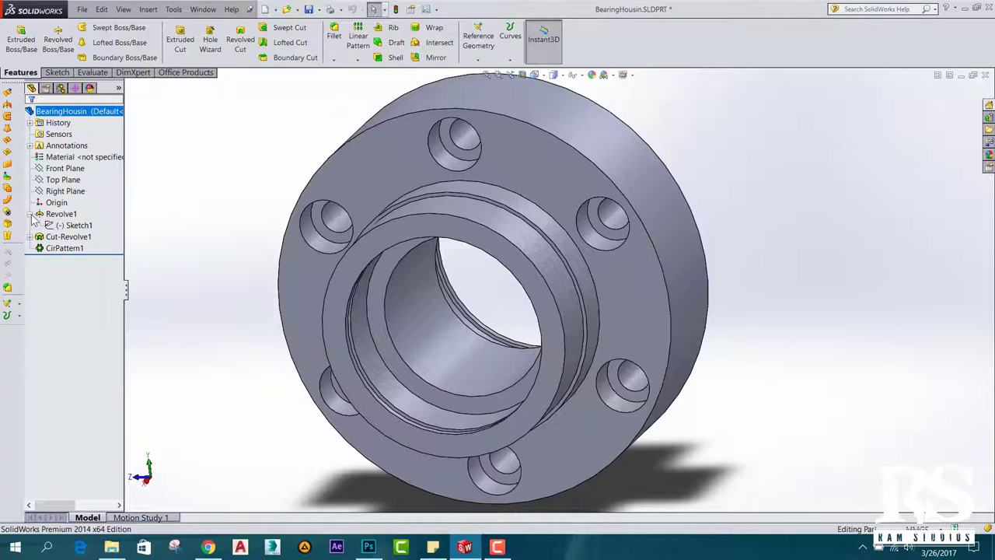
pyautogui.click(77, 225)
pyautogui.click(78, 226)
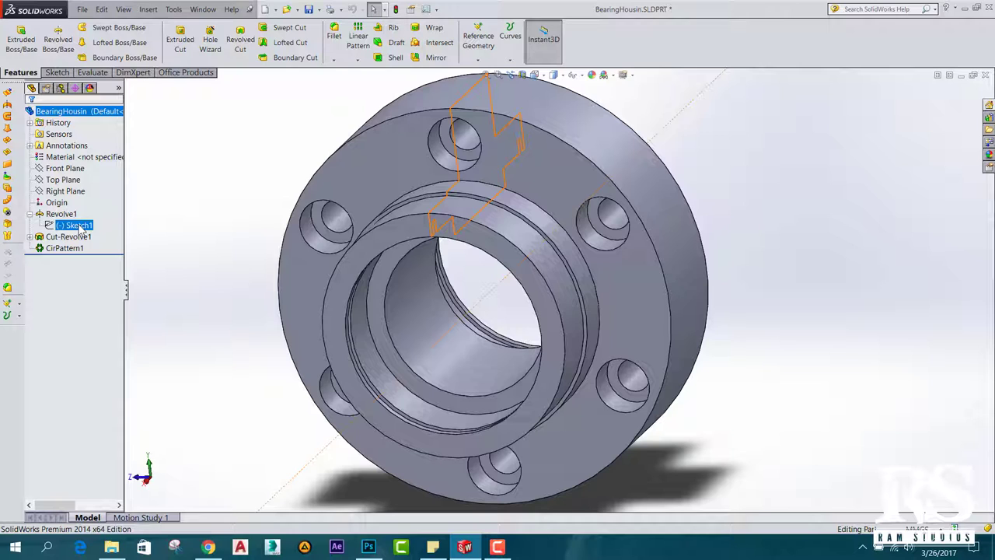
pyautogui.click(88, 199)
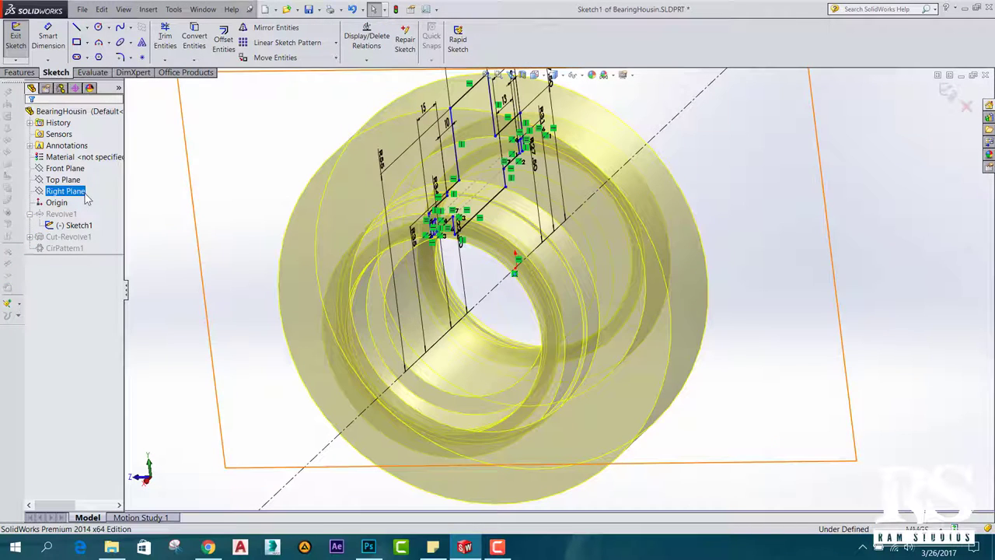
# View Sketch1 from the Front and zoom in to read its 20, 17, 13, 10, 15 and R35 dimensions.
pyautogui.press('space')
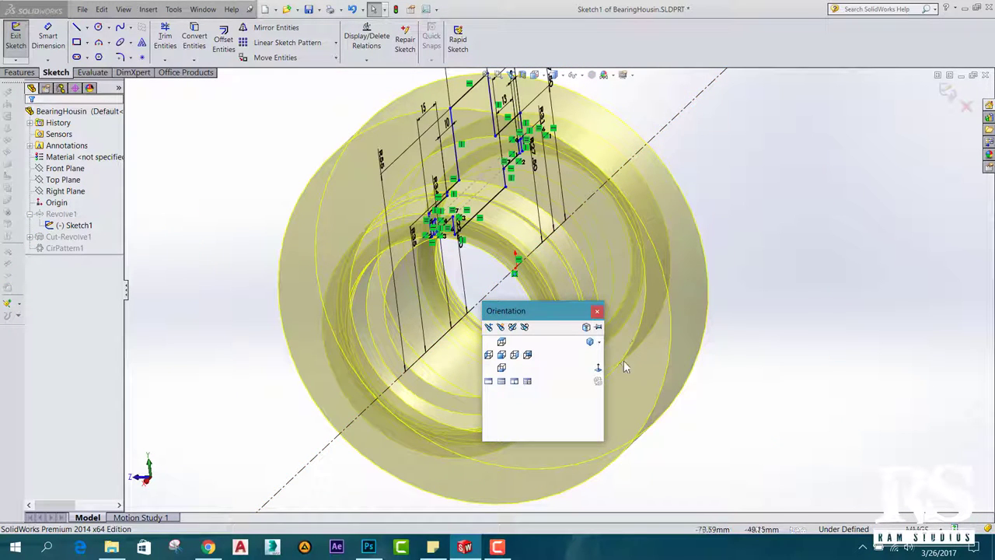
pyautogui.hotkey('ctrl', '1')
pyautogui.scroll(-2, 614, 225)
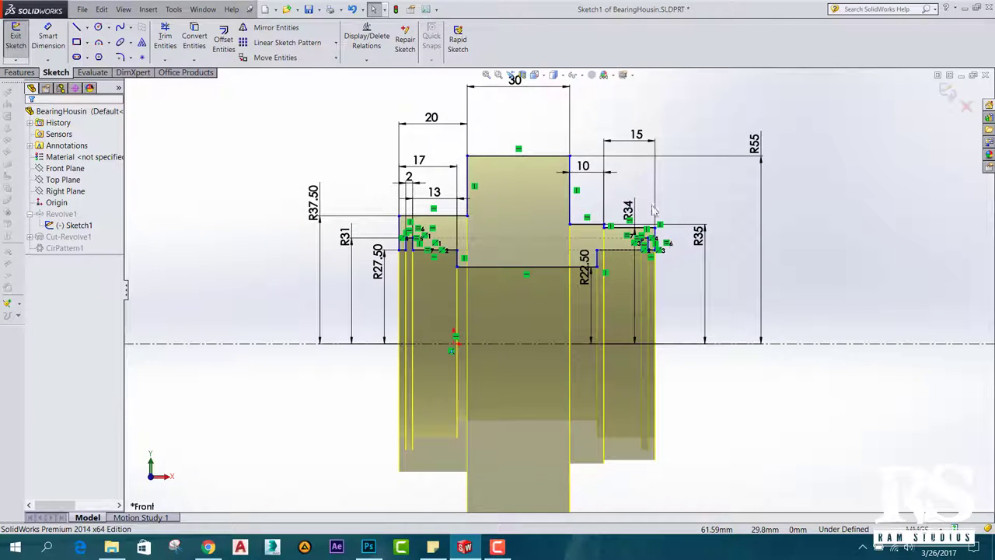
pyautogui.scroll(-2, 567, 132)
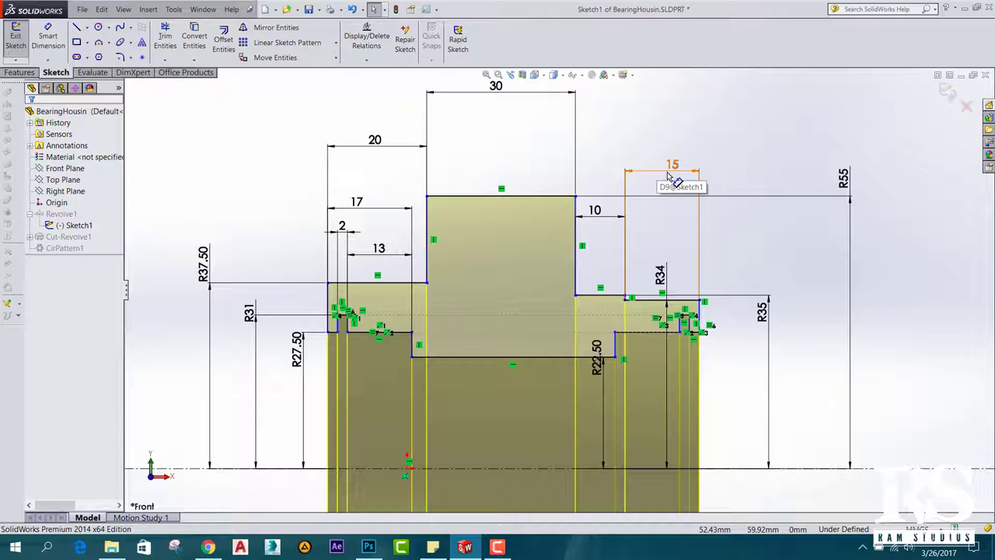
pyautogui.scroll(-1, 656, 198)
pyautogui.scroll(-1, 505, 320)
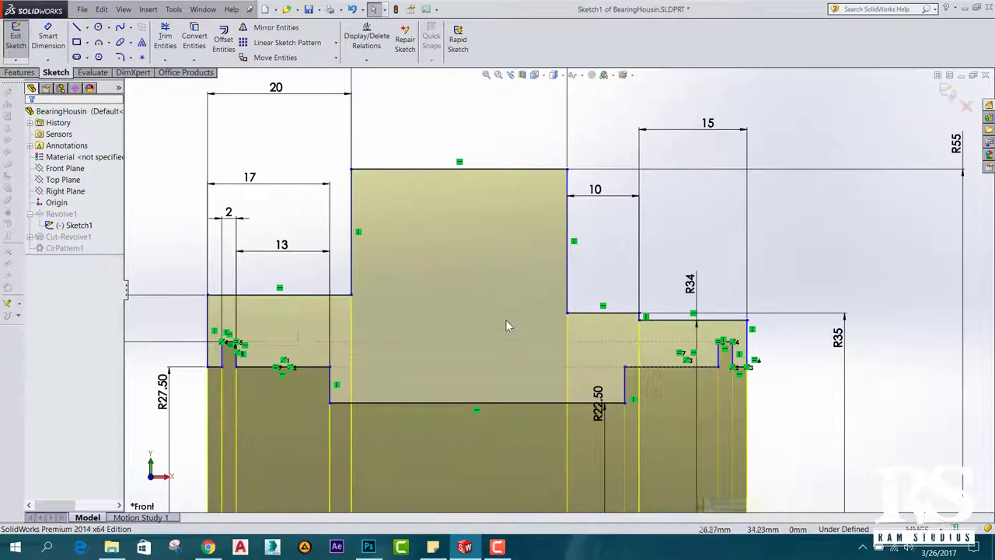
pyautogui.scroll(1, 521, 315)
pyautogui.scroll(-1, 532, 311)
pyautogui.scroll(-2, 471, 315)
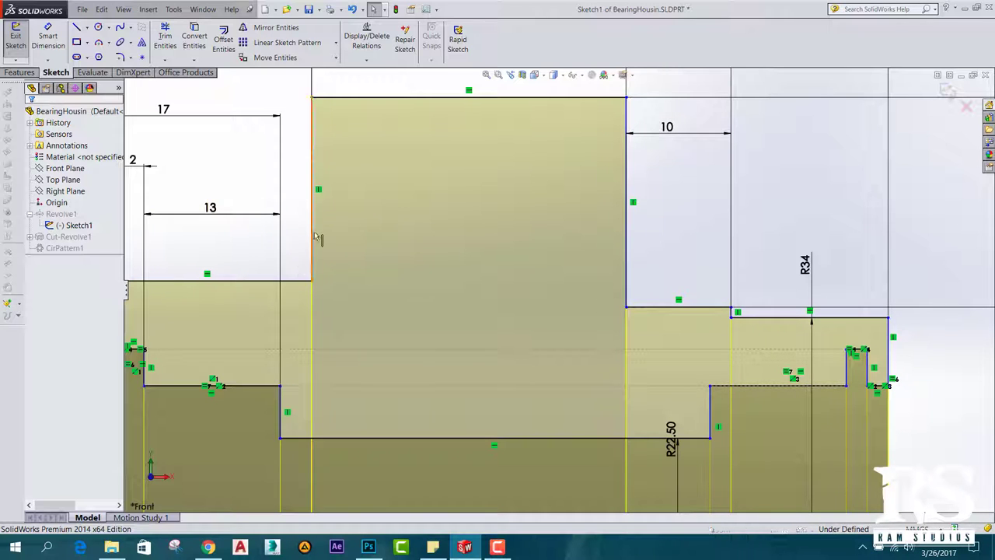
pyautogui.scroll(2, 434, 269)
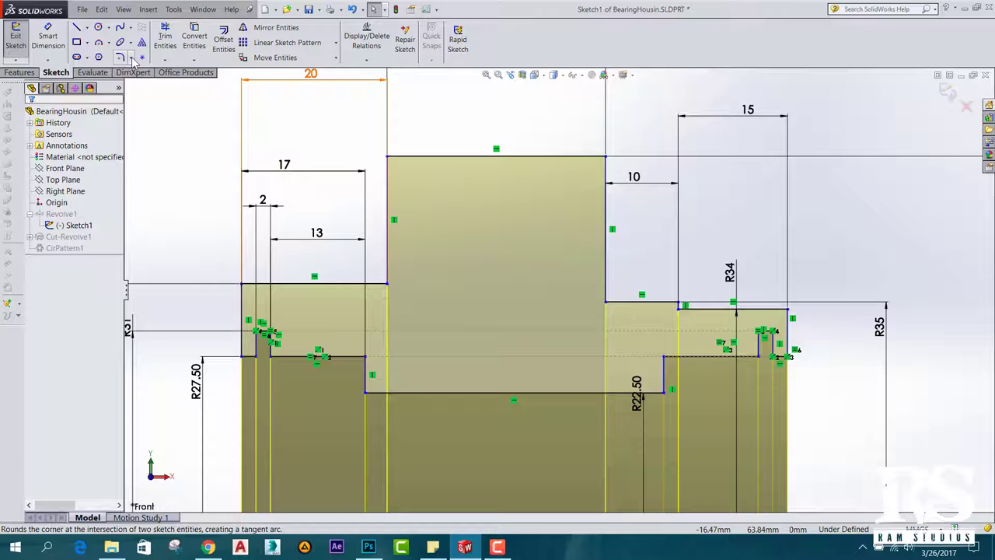
# Start Sketch Fillet with 'Dimension each fillet' unchecked and a 10 mm radius.
pyautogui.click(132, 59)
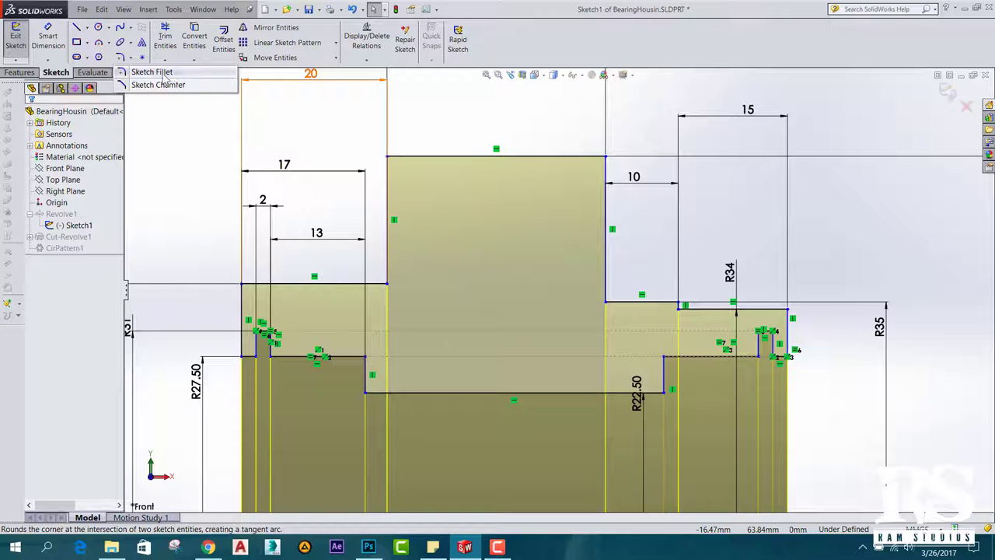
pyautogui.click(165, 73)
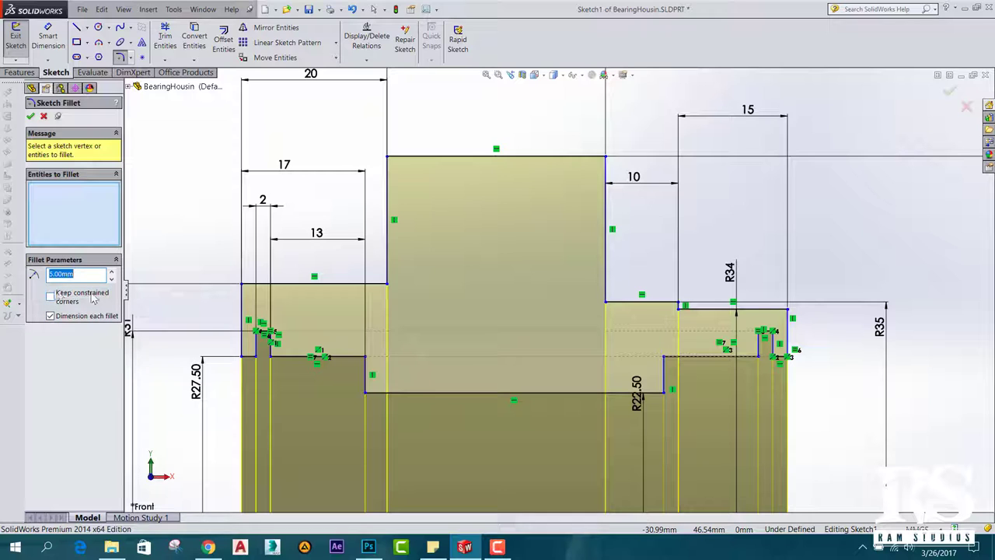
pyautogui.click(51, 317)
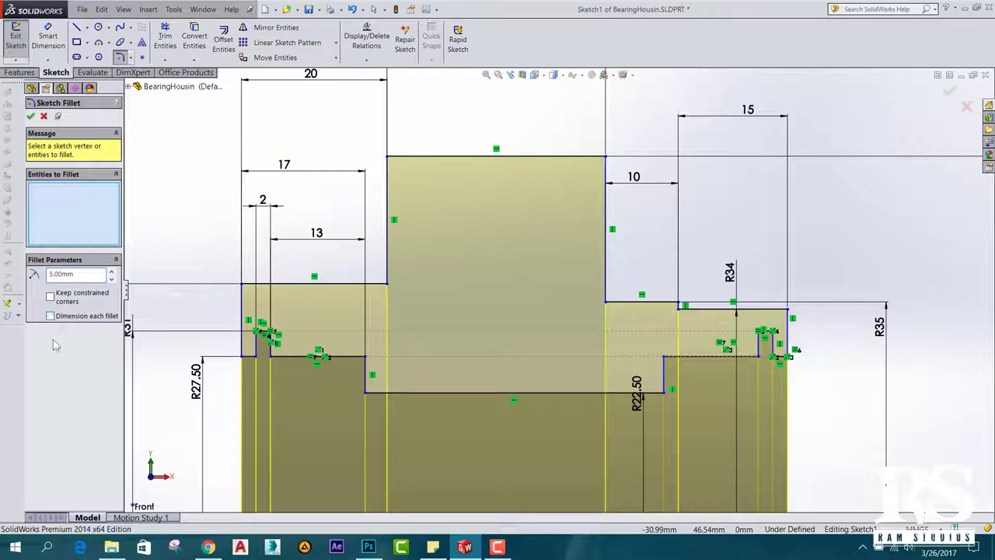
pyautogui.click(74, 274)
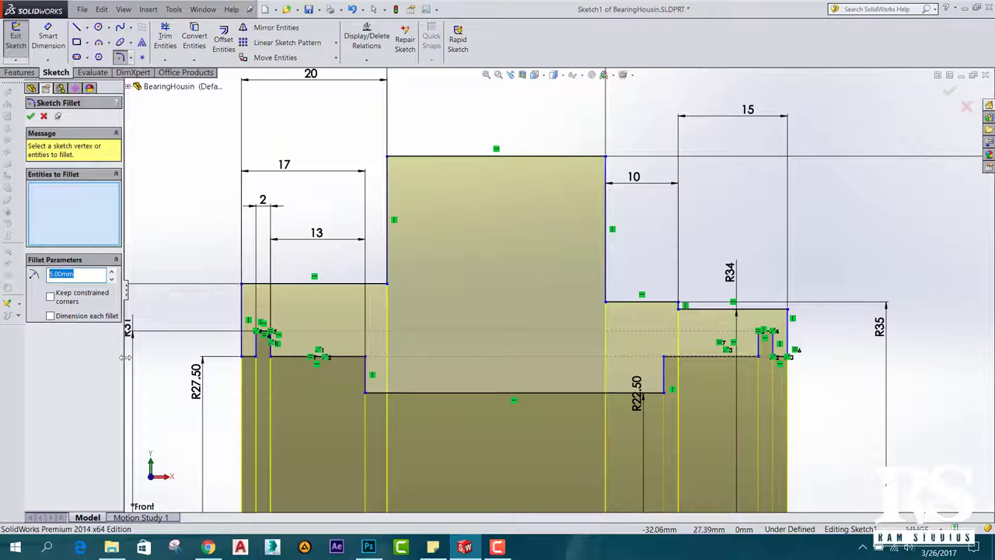
pyautogui.write('10')
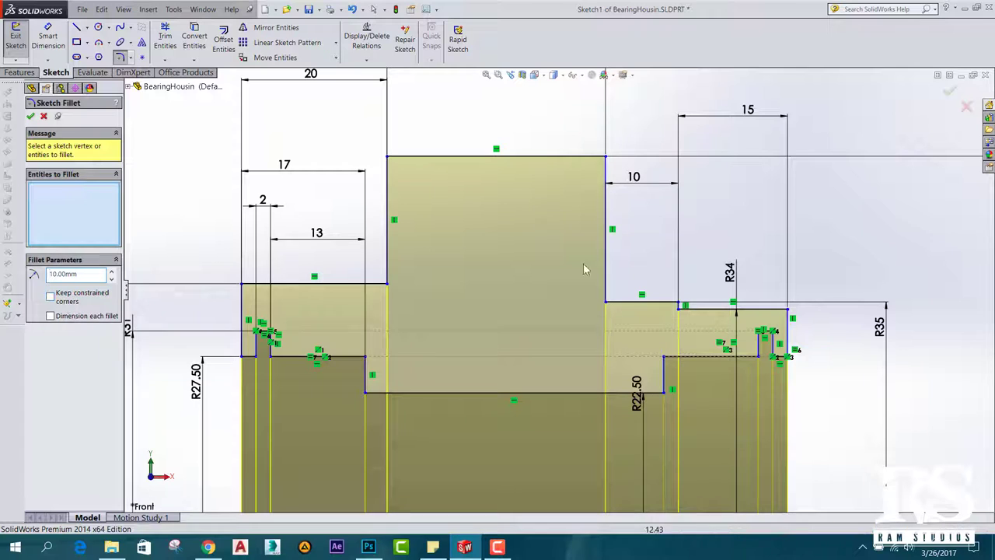
# Change the sketch fillet radius to 6 mm and pick the inner corner beside the tall step.
pyautogui.click(606, 205)
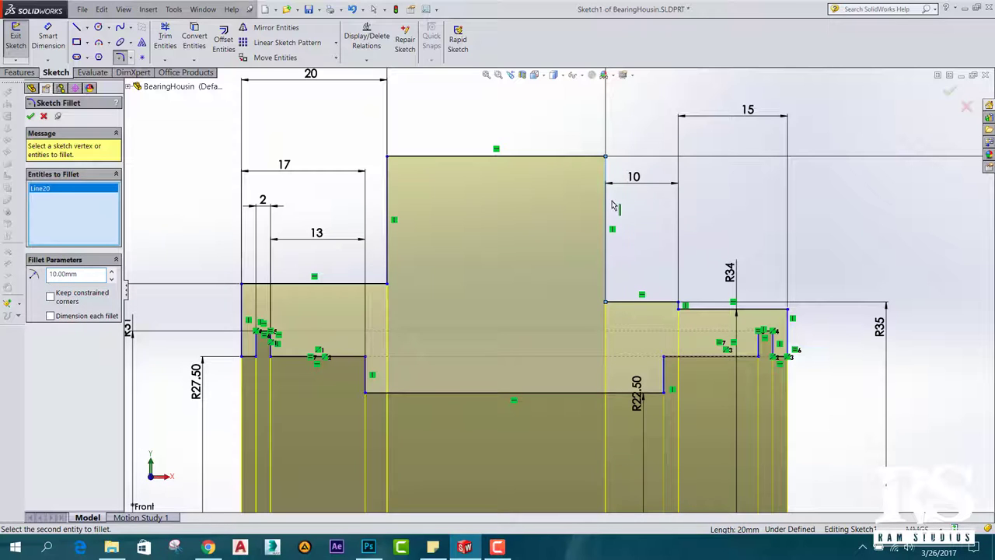
pyautogui.click(632, 303)
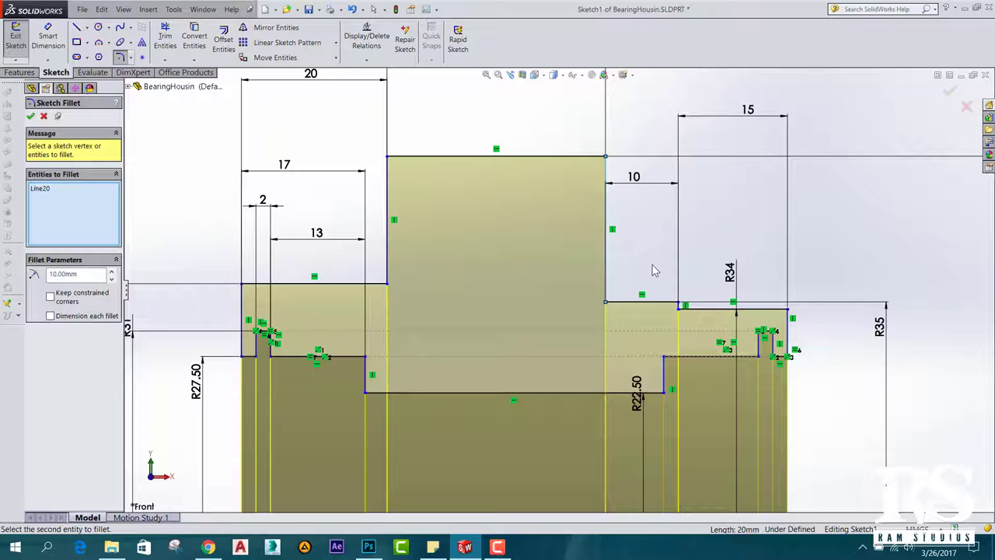
pyautogui.click(77, 273)
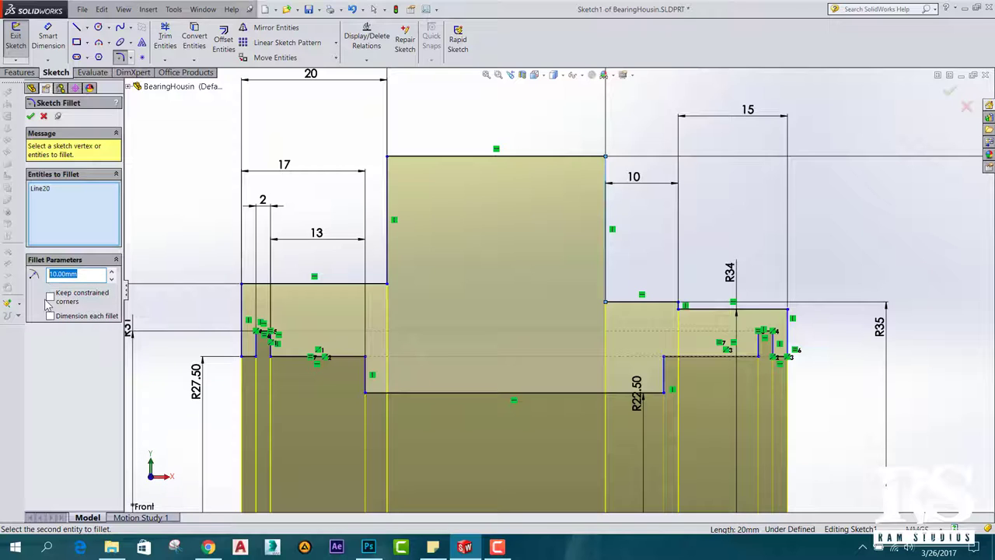
pyautogui.write('6')
pyautogui.press('Return')
pyautogui.click(622, 303)
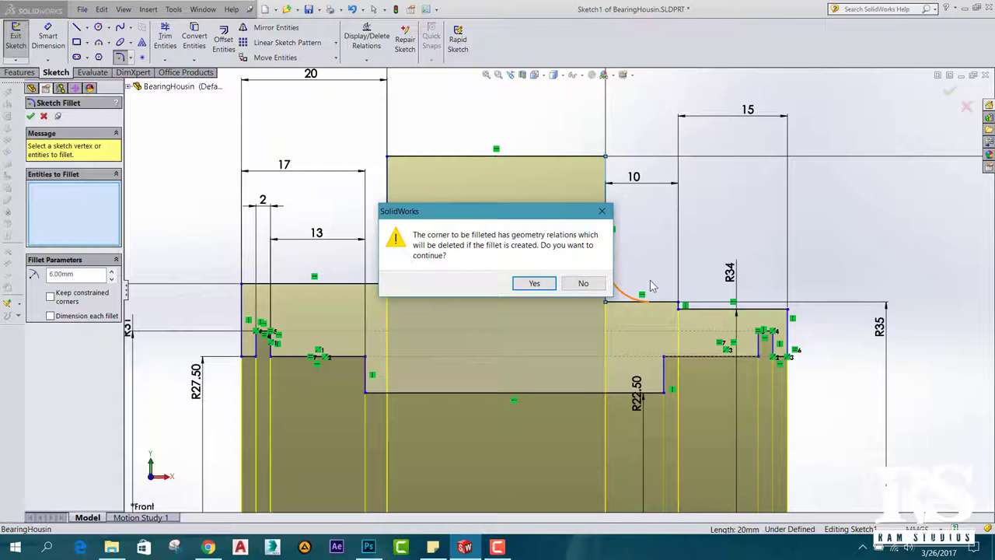
# Accept deleting the corner's relations and finalize the R6 sketch fillet.
pyautogui.click(534, 284)
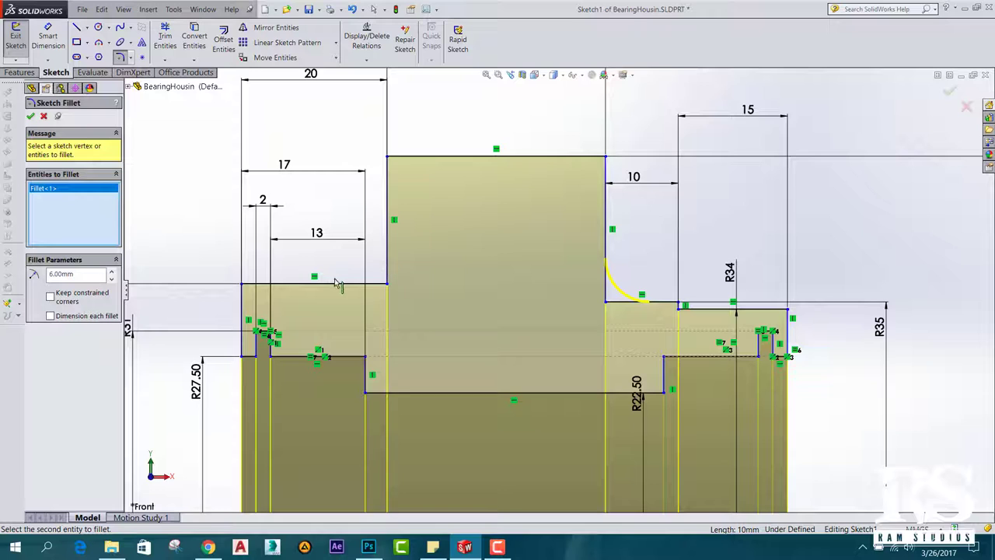
pyautogui.click(30, 116)
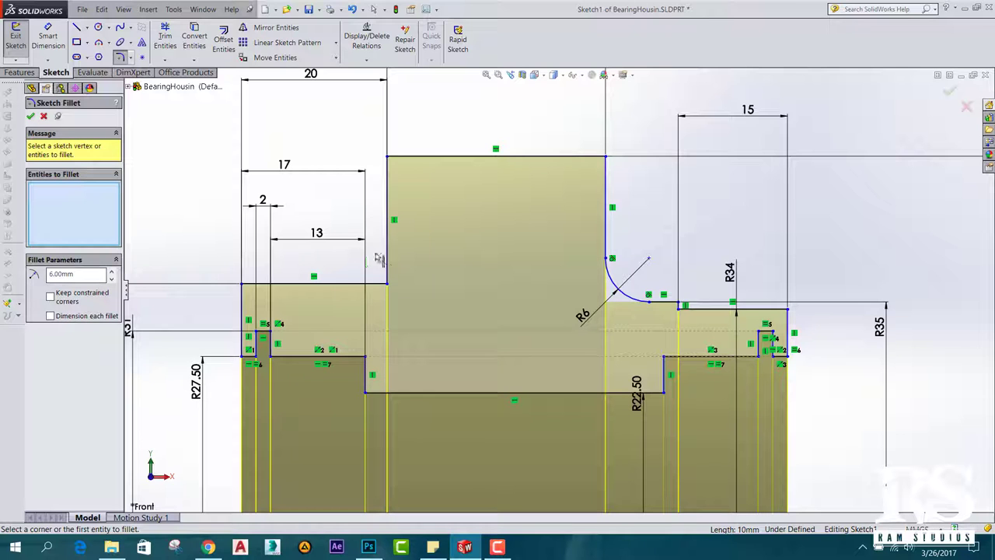
pyautogui.scroll(-1, 136, 233)
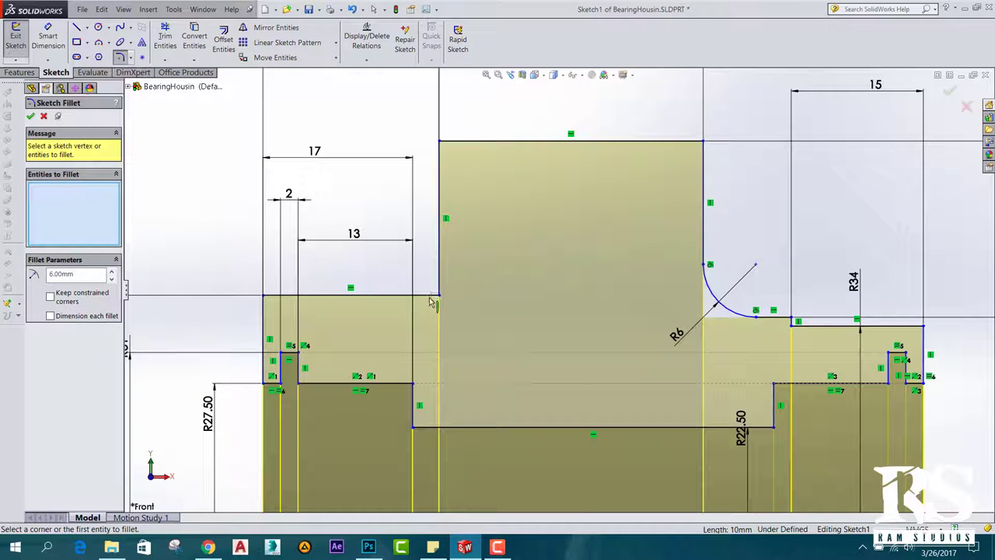
pyautogui.scroll(2, 442, 294)
pyautogui.scroll(-1, 680, 313)
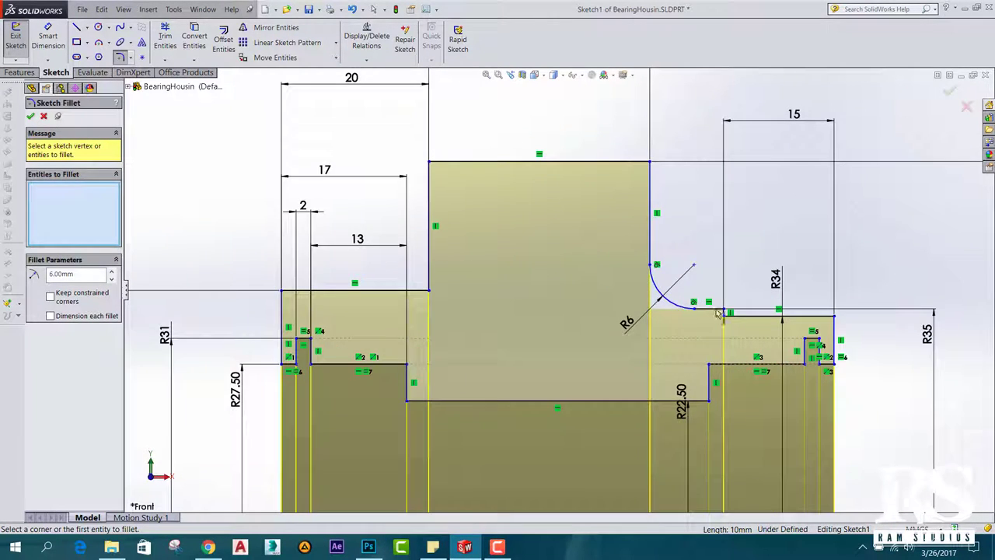
pyautogui.scroll(-1, 748, 315)
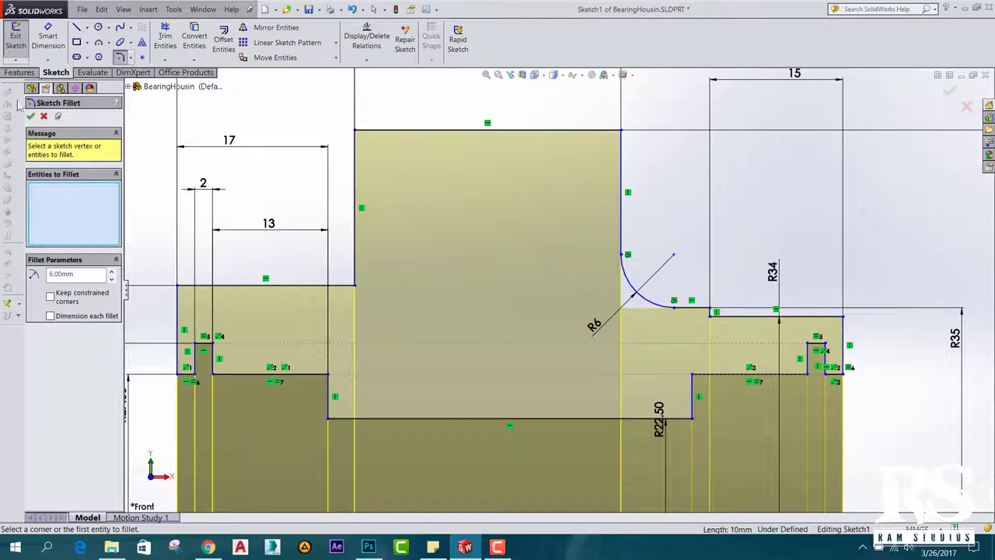
pyautogui.click(31, 116)
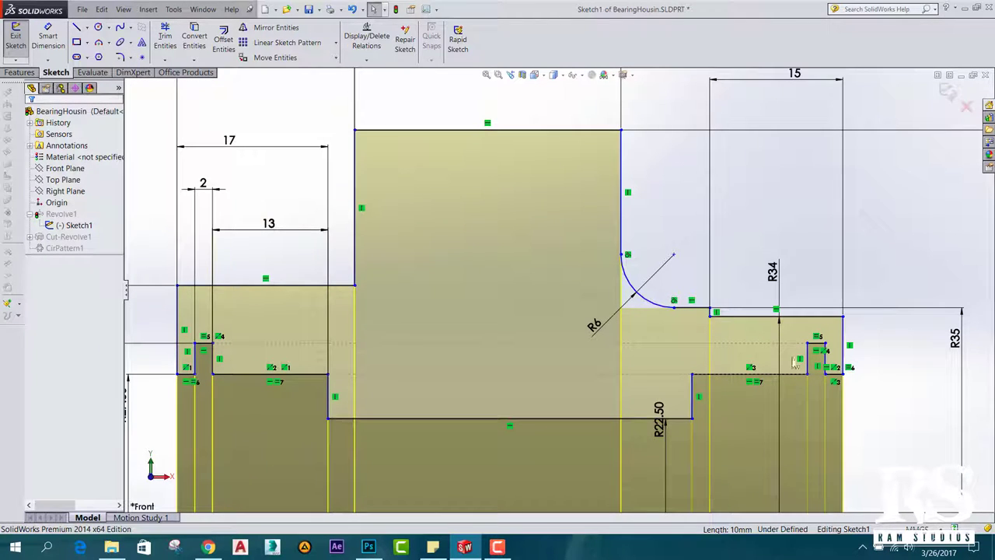
# Exit Sketch1 so the bearing housing rebuilds with the R6 fillet.
pyautogui.scroll(-1, 773, 244)
pyautogui.scroll(5, 699, 273)
pyautogui.scroll(2, 661, 311)
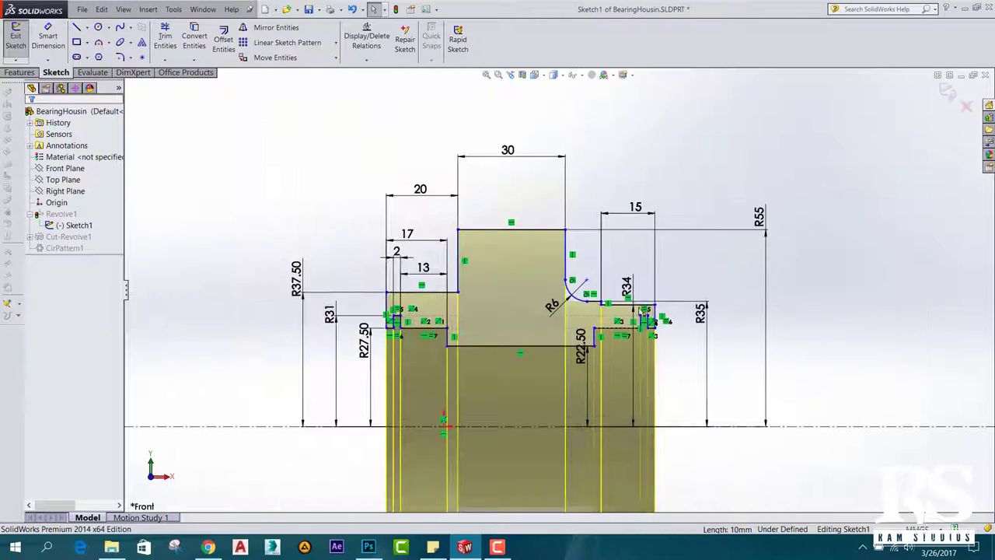
pyautogui.scroll(2, 633, 333)
pyautogui.scroll(-1, 633, 333)
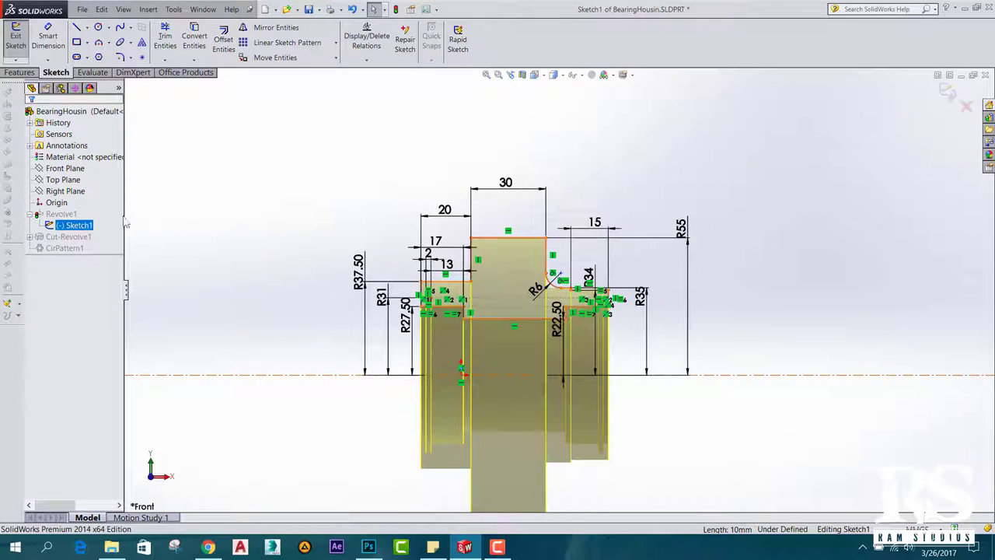
pyautogui.click(948, 90)
# Orbit and zoom the rebuilt bearing housing to inspect it from the flange side.
pyautogui.moveTo(729, 289)
pyautogui.mouseDown(button='middle')
pyautogui.moveTo(525, 347)
pyautogui.moveTo(677, 366)
pyautogui.moveTo(697, 326)
pyautogui.moveTo(706, 264)
pyautogui.moveTo(611, 259)
pyautogui.moveTo(522, 307)
pyautogui.moveTo(537, 275)
pyautogui.moveTo(507, 276)
pyautogui.moveTo(710, 269)
pyautogui.moveTo(691, 335)
pyautogui.moveTo(671, 310)
pyautogui.moveTo(591, 322)
pyautogui.moveTo(653, 327)
pyautogui.moveTo(562, 331)
pyautogui.moveTo(702, 345)
pyautogui.mouseUp(button='middle')
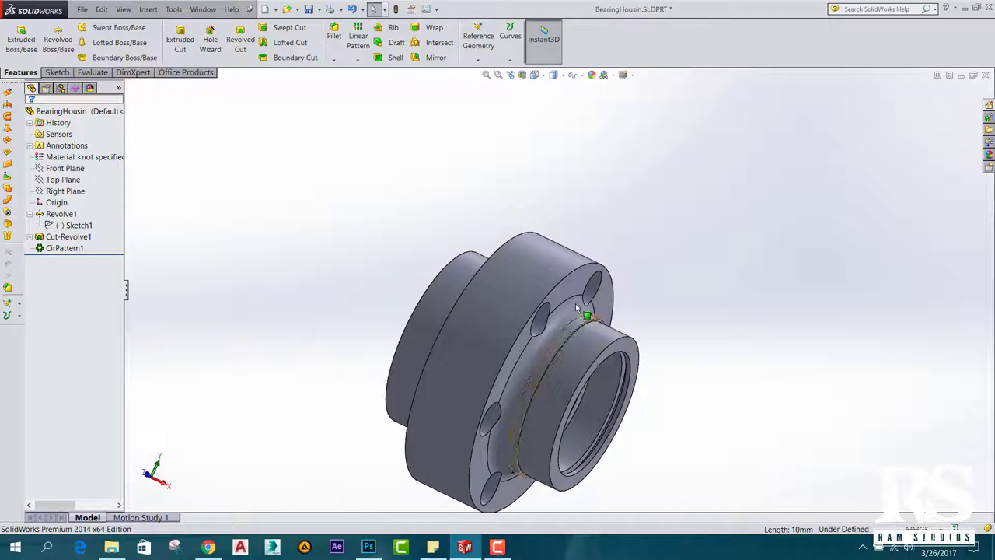
pyautogui.scroll(-2, 602, 307)
pyautogui.scroll(-2, 643, 286)
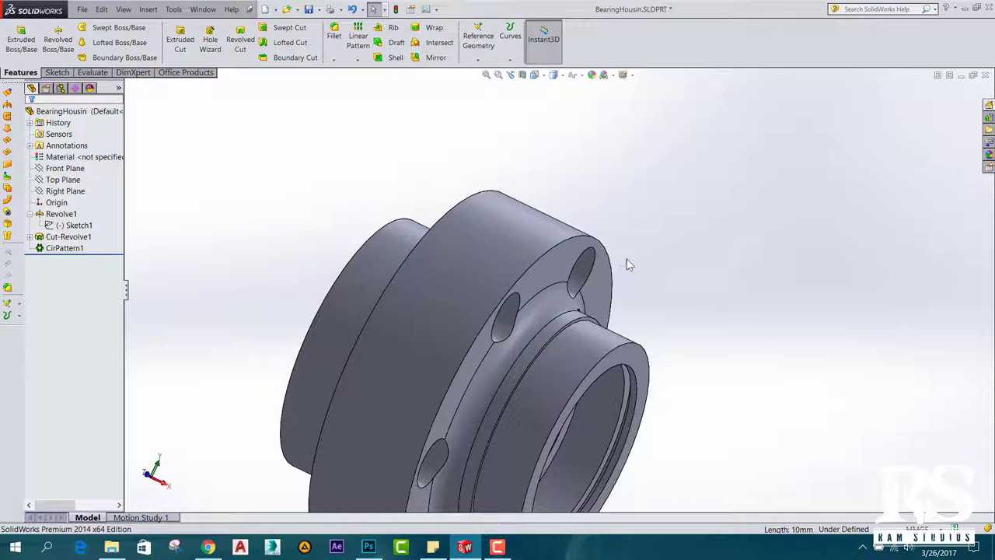
pyautogui.moveTo(628, 264)
pyautogui.mouseDown(button='middle')
pyautogui.moveTo(668, 293)
pyautogui.moveTo(738, 300)
pyautogui.moveTo(700, 439)
pyautogui.moveTo(473, 138)
pyautogui.mouseUp(button='middle')
pyautogui.scroll(2, 474, 132)
pyautogui.scroll(-2, 472, 137)
pyautogui.scroll(1, 441, 121)
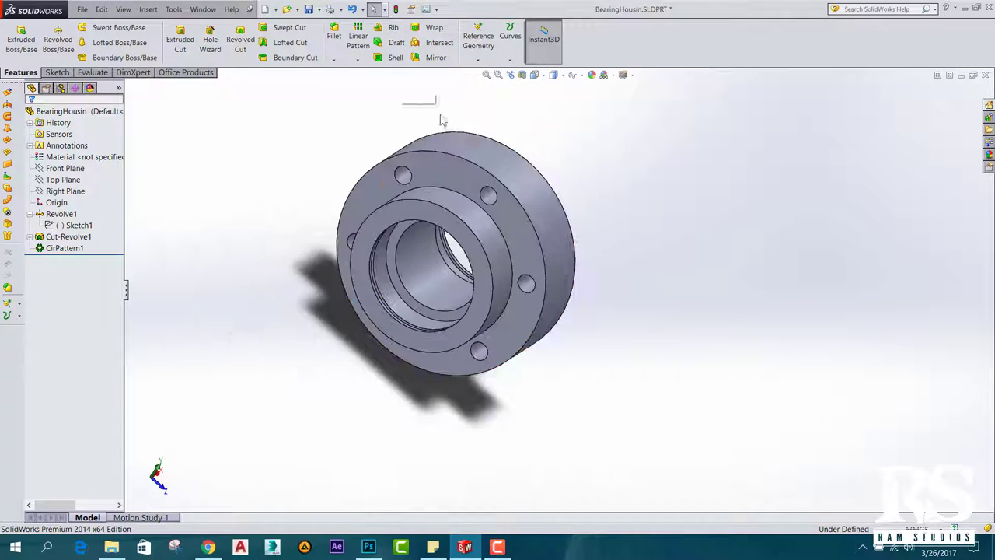
pyautogui.scroll(-2, 442, 119)
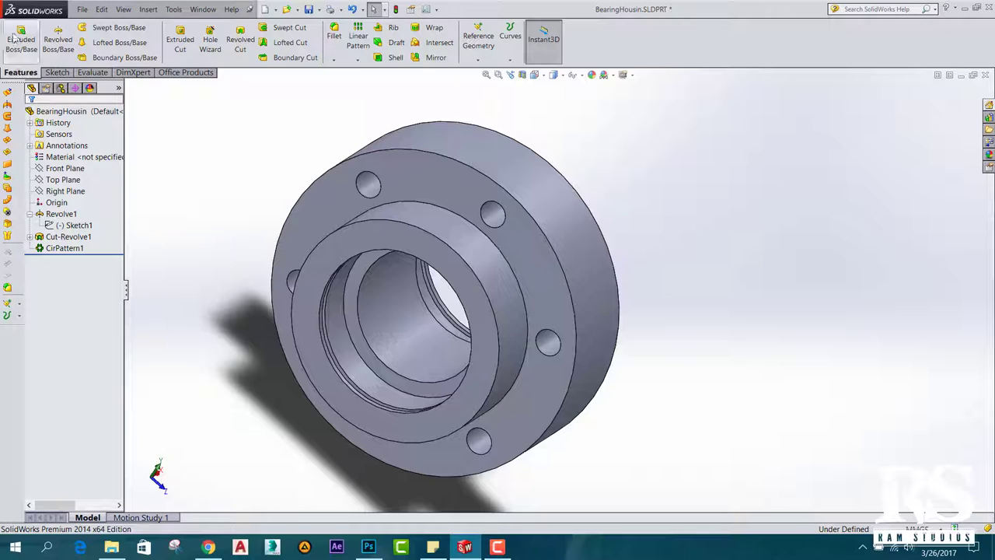
# Start a new Fillet feature from the Features toolbar's fillet dropdown.
pyautogui.click(334, 61)
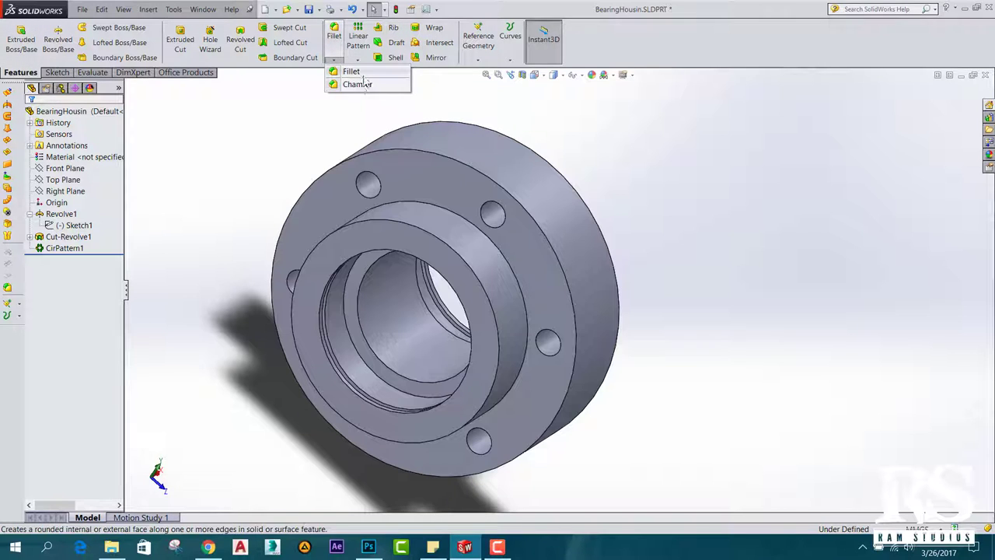
pyautogui.click(352, 71)
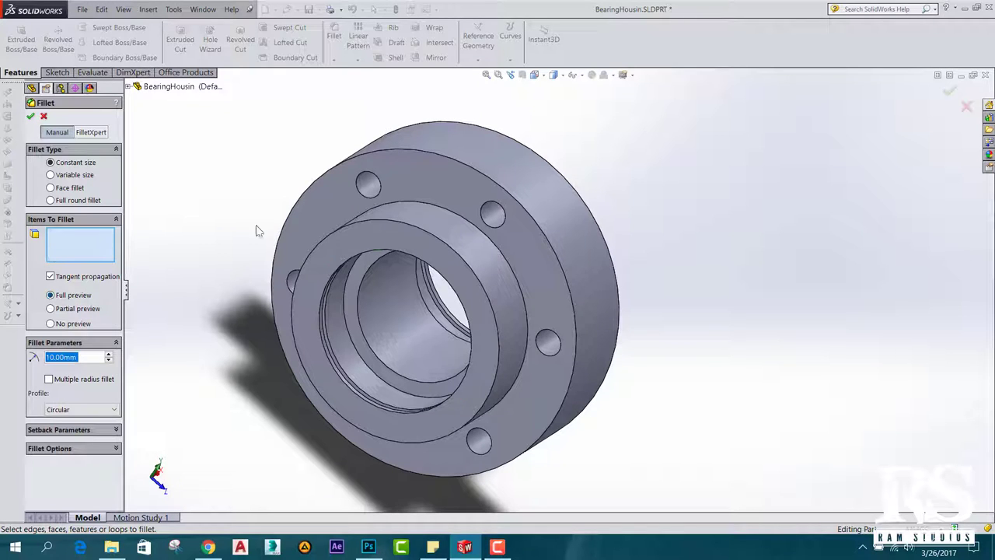
# Select the inner hub-to-flange circular edge and set the fillet radius to 8 mm.
pyautogui.click(492, 244)
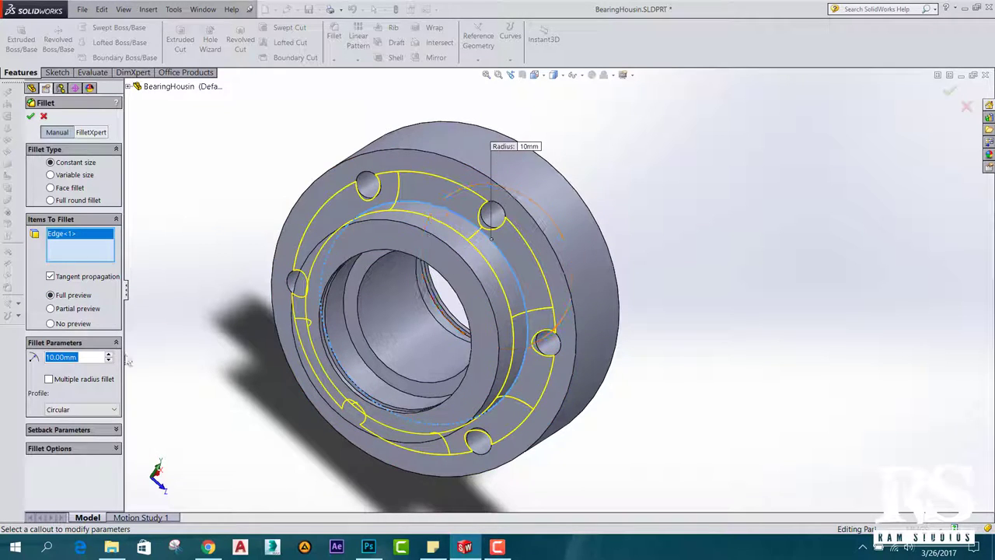
pyautogui.moveTo(437, 219)
pyautogui.mouseDown(button='middle')
pyautogui.moveTo(646, 250)
pyautogui.moveTo(524, 217)
pyautogui.mouseUp(button='middle')
pyautogui.scroll(-2, 524, 218)
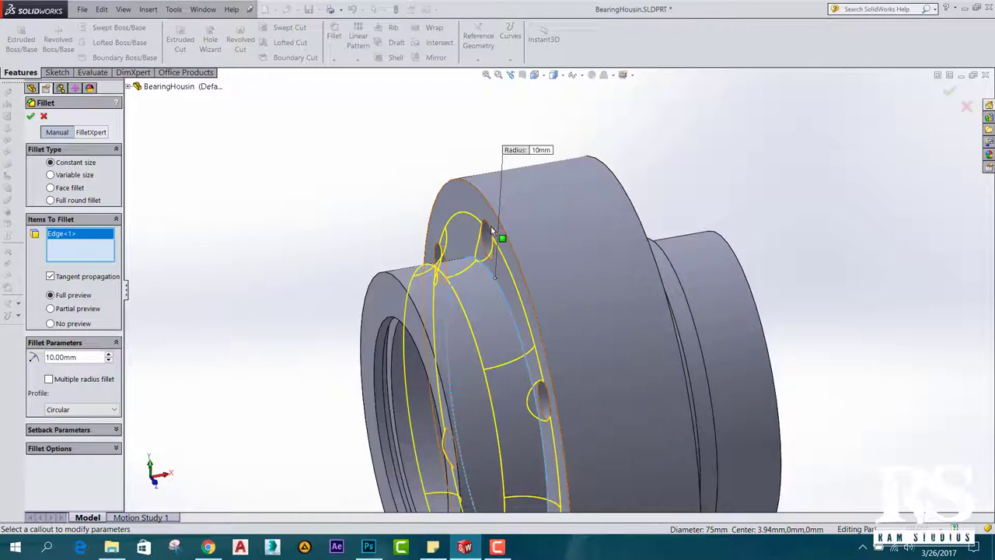
pyautogui.scroll(-2, 501, 233)
pyautogui.scroll(-2, 435, 241)
pyautogui.moveTo(493, 252); pyautogui.dragTo(484, 236, button='middle')
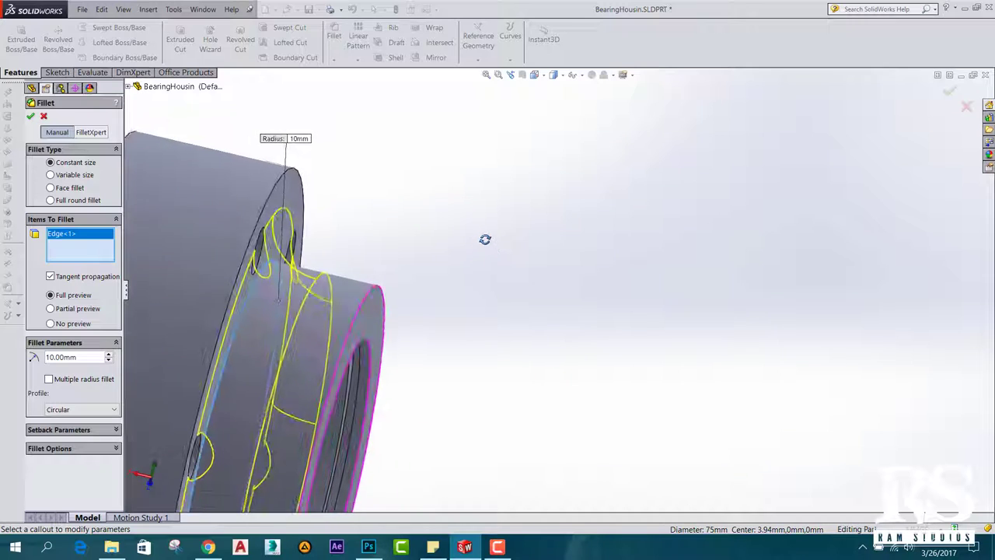
pyautogui.doubleClick(81, 356)
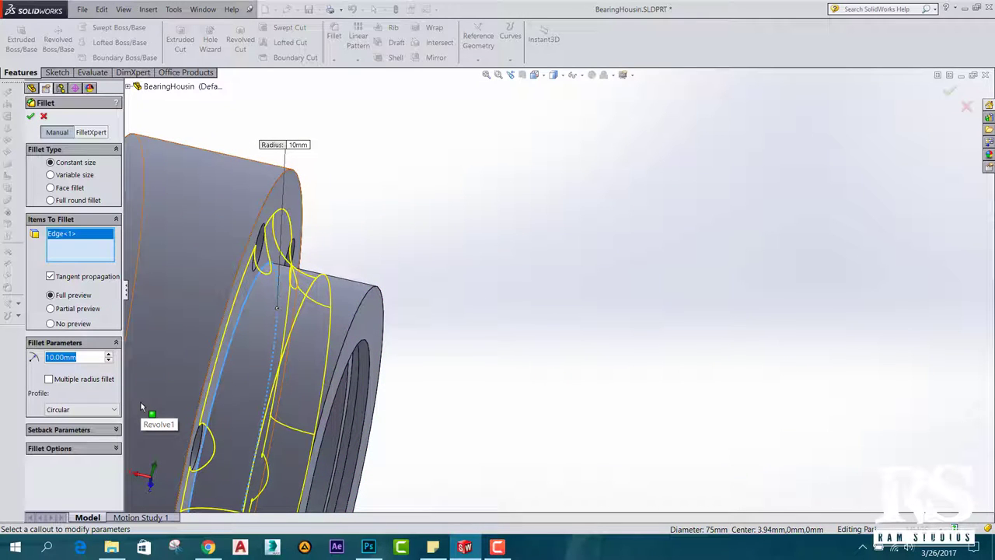
pyautogui.write('8')
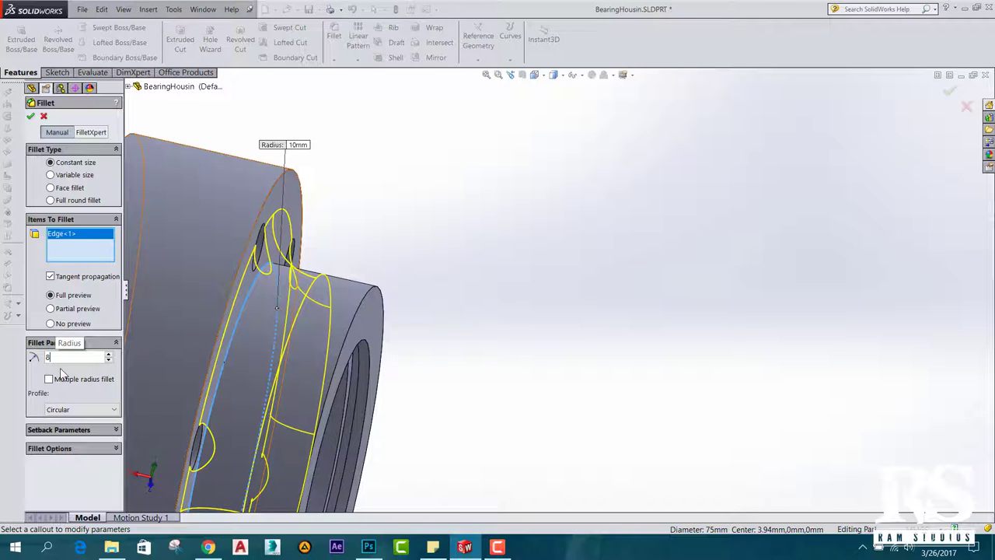
pyautogui.press('Return')
pyautogui.moveTo(473, 270)
pyautogui.mouseDown(button='middle')
pyautogui.moveTo(307, 339)
pyautogui.moveTo(314, 277)
pyautogui.moveTo(287, 344)
pyautogui.moveTo(356, 319)
pyautogui.moveTo(396, 280)
pyautogui.moveTo(315, 286)
pyautogui.moveTo(326, 296)
pyautogui.mouseUp(button='middle')
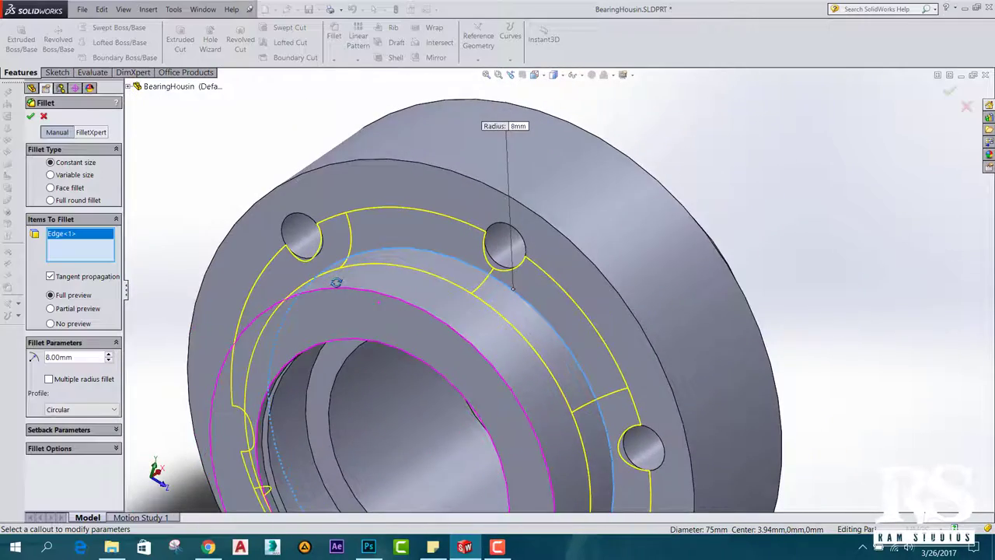
pyautogui.click(71, 412)
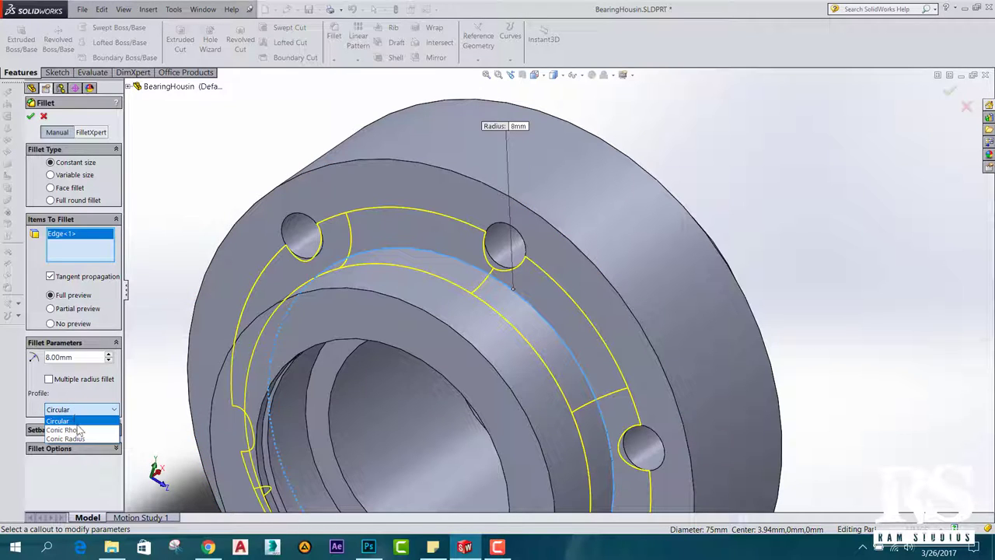
pyautogui.click(75, 388)
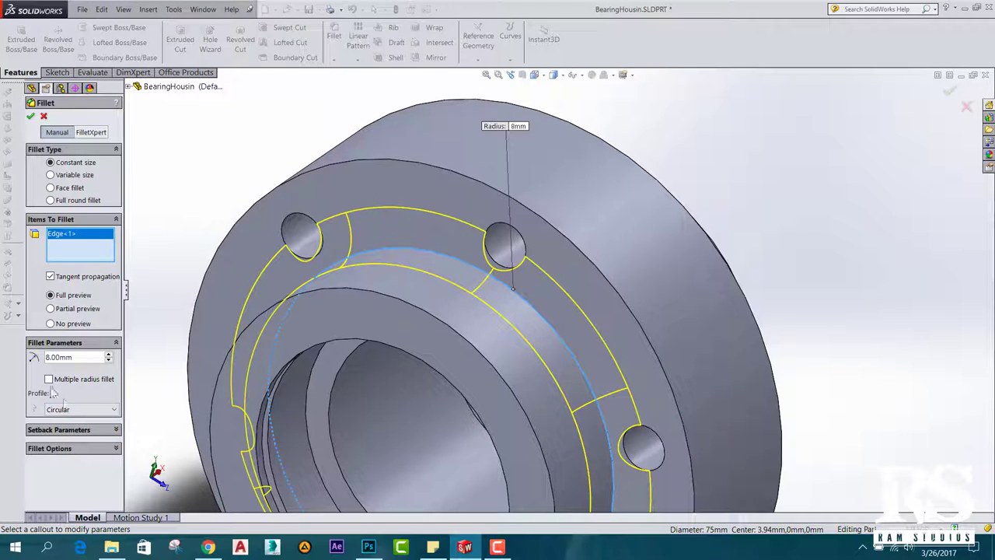
pyautogui.click(67, 409)
pyautogui.click(64, 425)
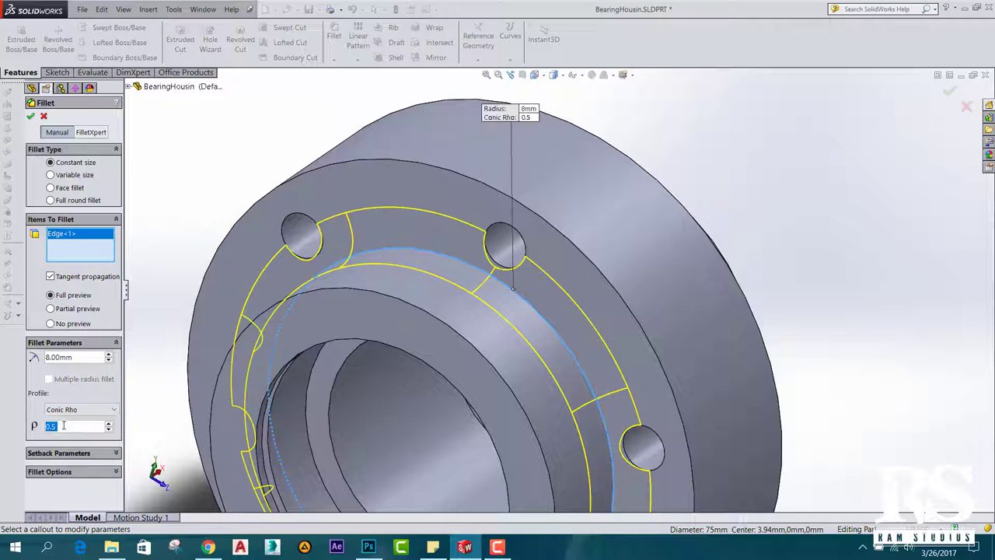
pyautogui.click(82, 410)
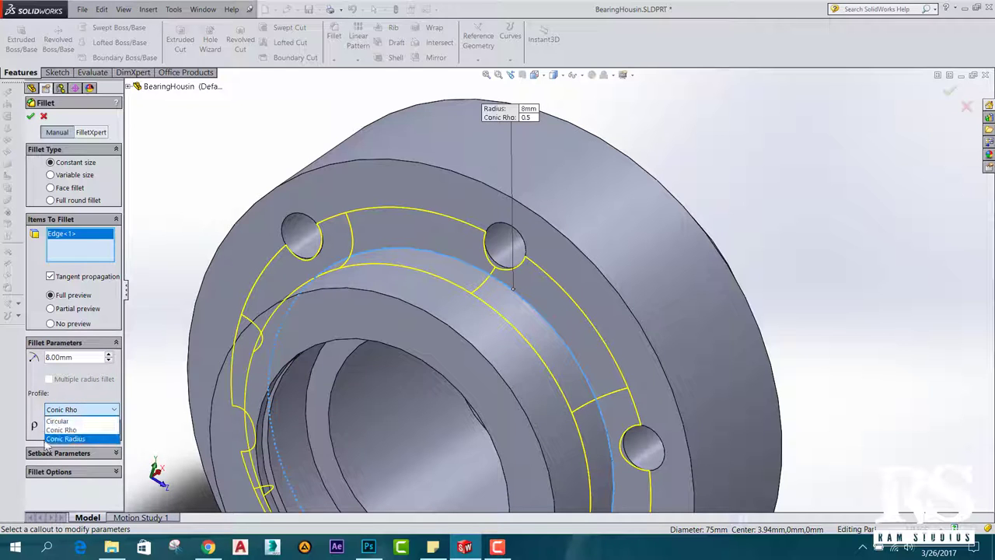
pyautogui.click(77, 440)
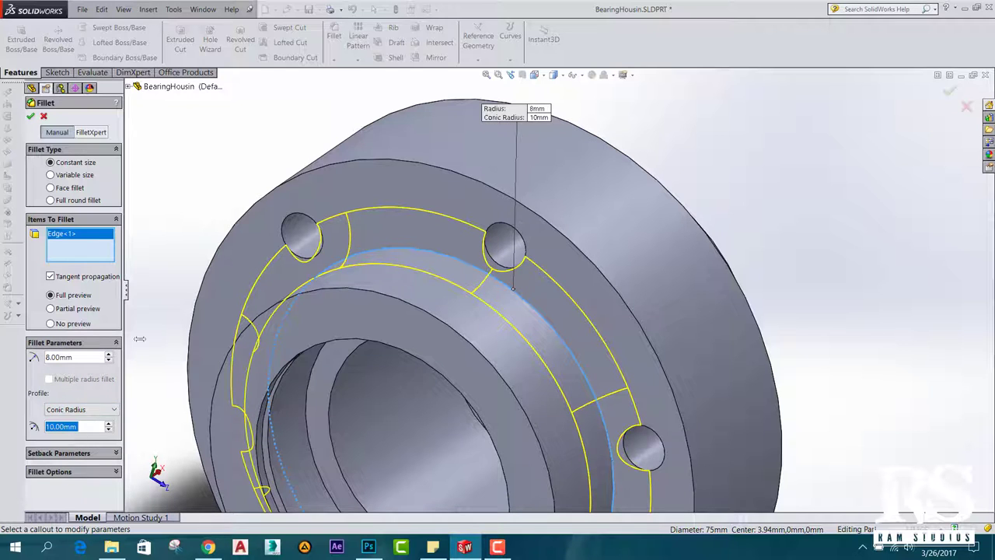
pyautogui.click(69, 409)
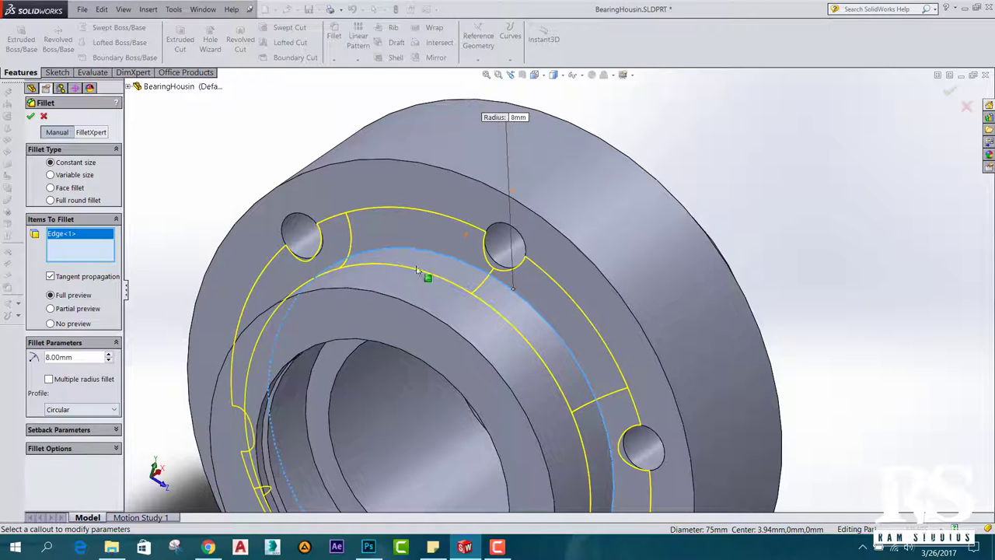
pyautogui.click(58, 420)
# Review Fillet Options and Setback Parameters, then apply the 8 mm fillet as Fillet1.
pyautogui.click(86, 449)
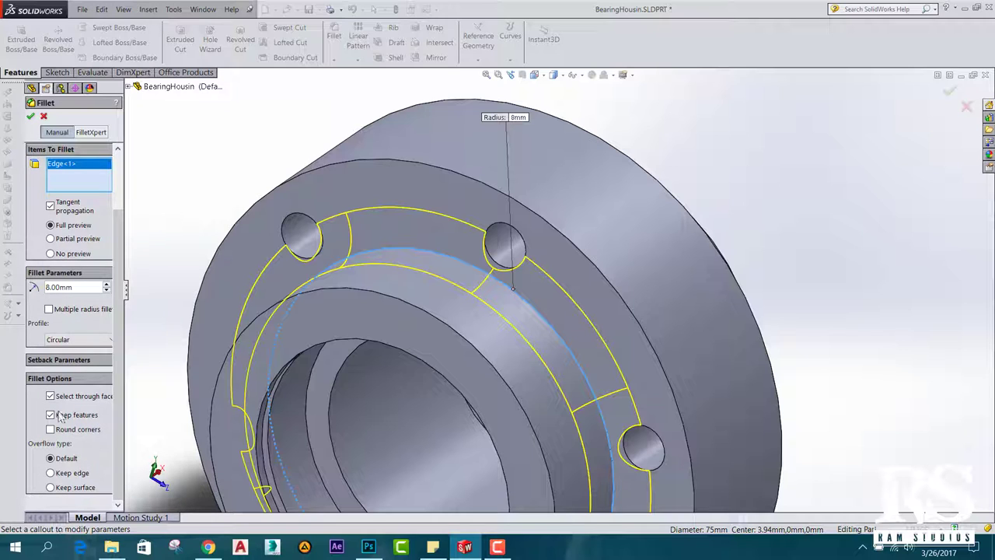
pyautogui.click(72, 379)
pyautogui.click(75, 438)
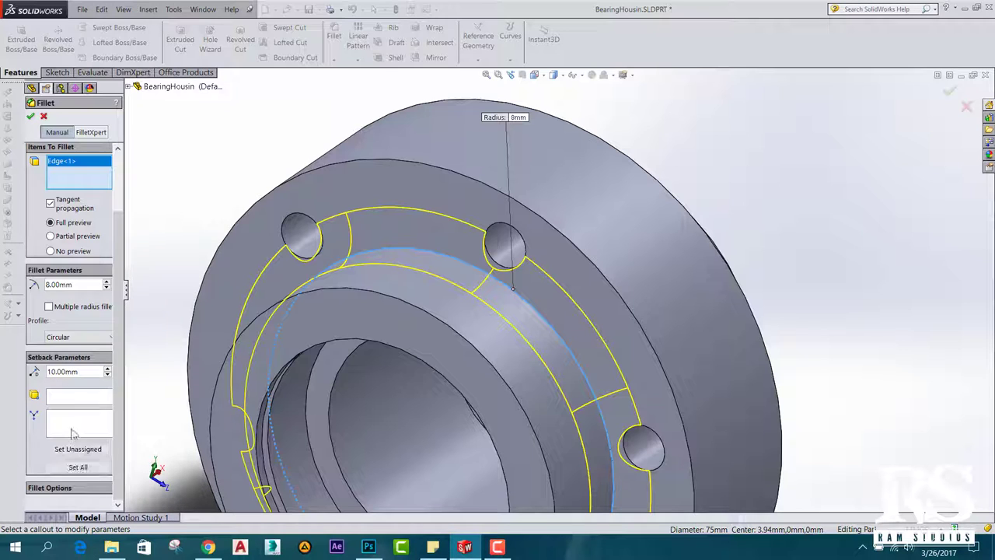
pyautogui.click(69, 359)
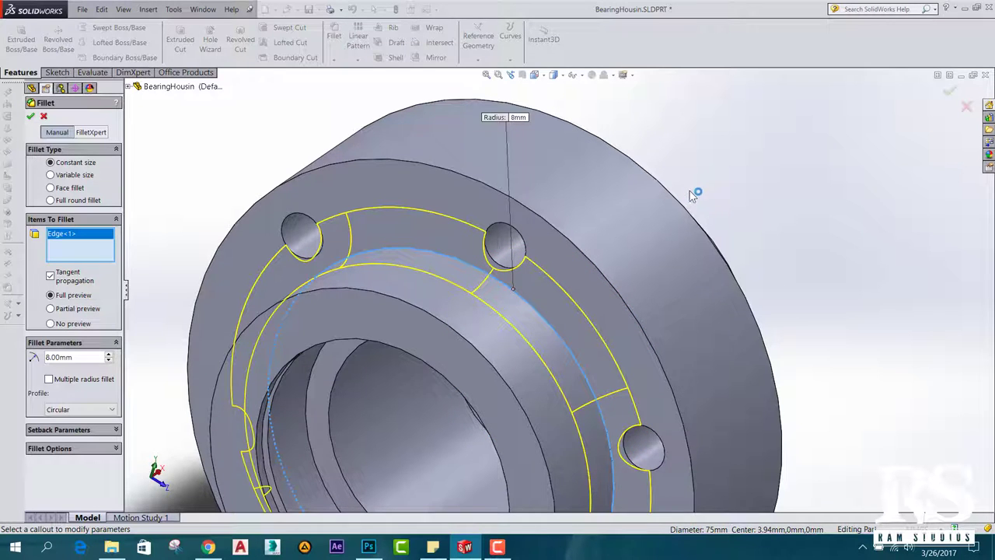
pyautogui.moveTo(697, 196)
pyautogui.mouseDown(button='middle')
pyautogui.moveTo(817, 238)
pyautogui.moveTo(808, 211)
pyautogui.moveTo(723, 210)
pyautogui.moveTo(674, 245)
pyautogui.moveTo(657, 226)
pyautogui.mouseUp(button='middle')
pyautogui.click(31, 116)
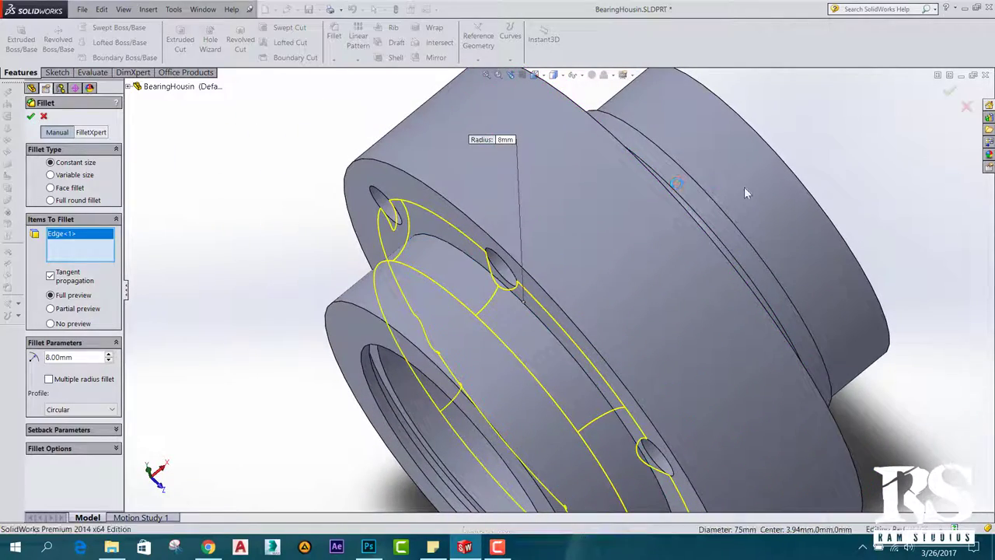
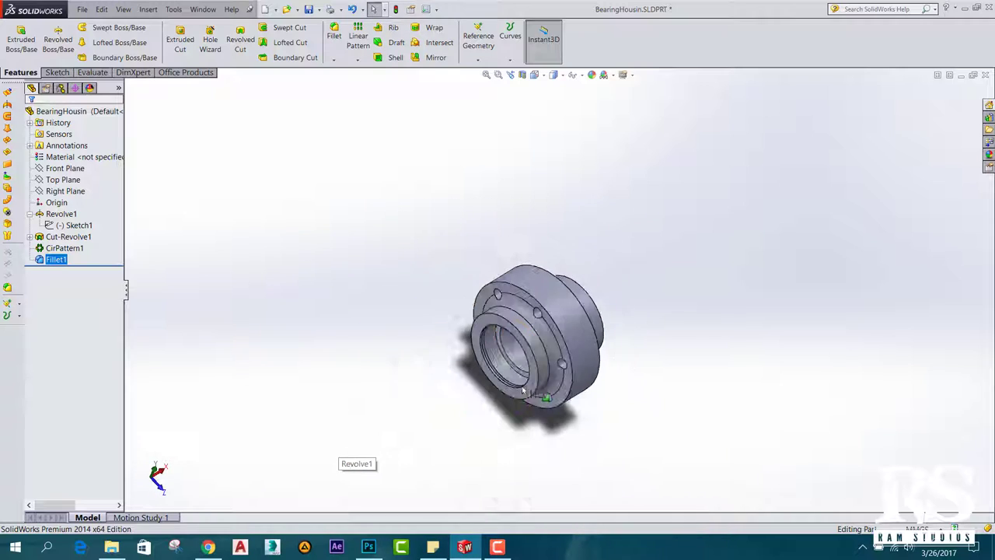
# Start a Chamfer feature on the front hub set to 3 mm at 45°.
pyautogui.scroll(-3, 521, 275)
pyautogui.scroll(-2, 513, 272)
pyautogui.moveTo(293, 397)
pyautogui.mouseDown(button='middle')
pyautogui.moveTo(238, 396)
pyautogui.moveTo(235, 365)
pyautogui.moveTo(229, 390)
pyautogui.mouseUp(button='middle')
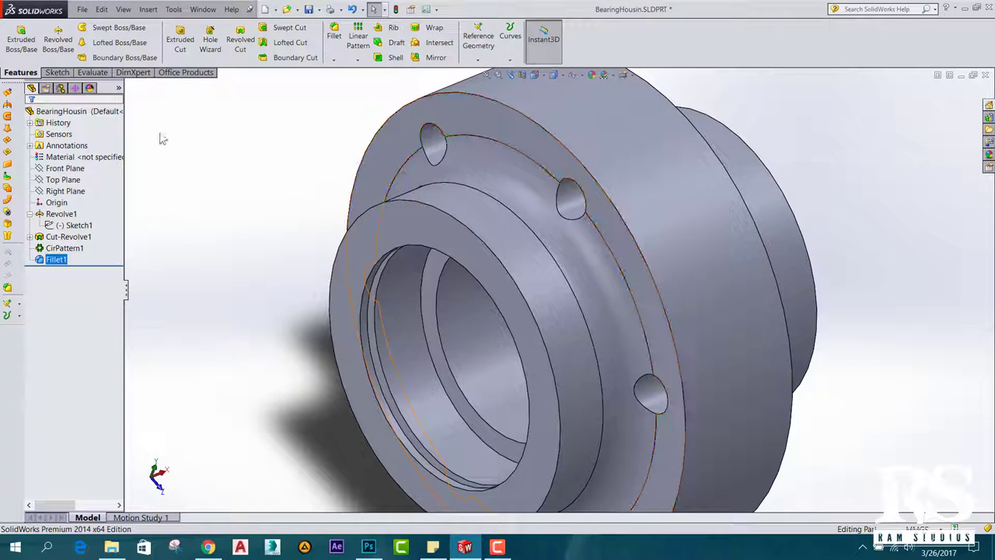
pyautogui.click(334, 60)
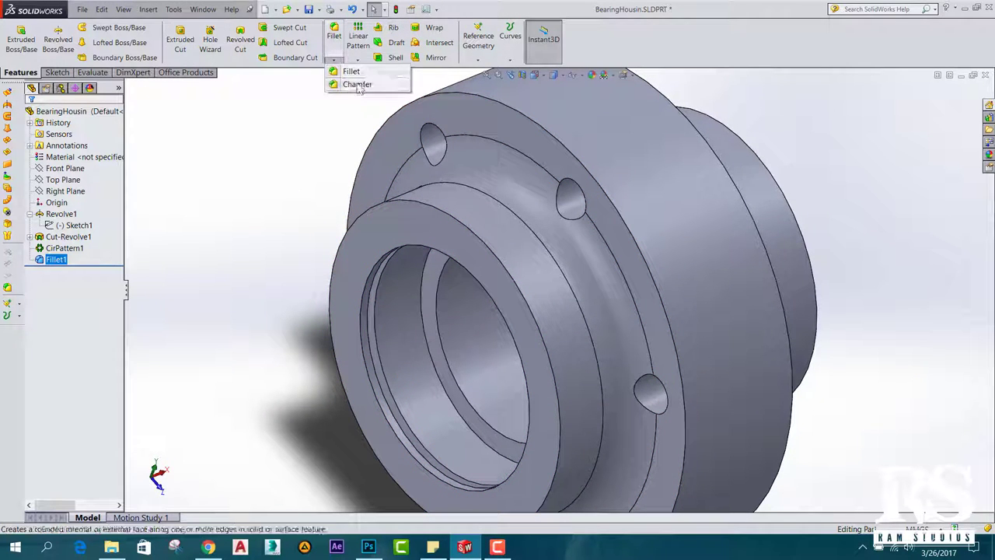
pyautogui.click(356, 84)
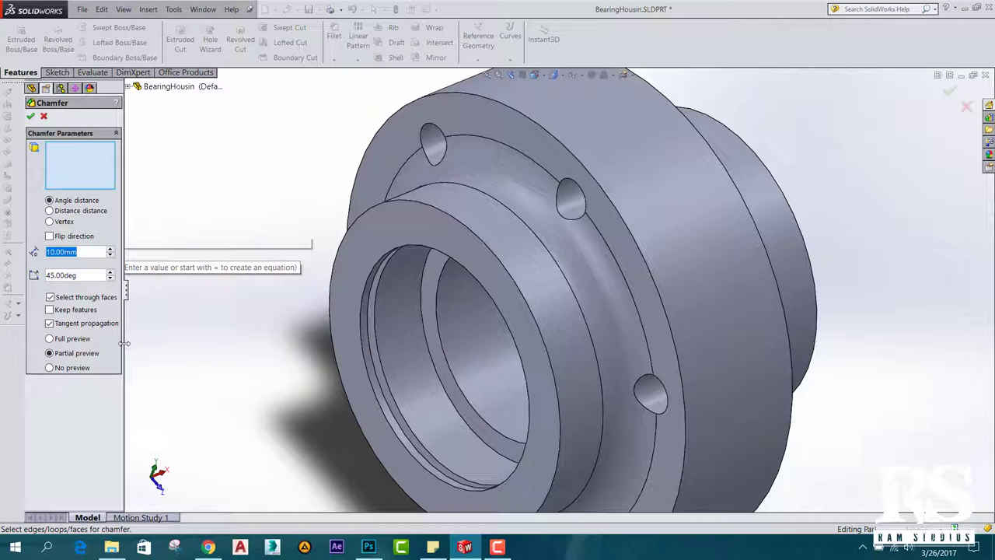
pyautogui.write('3')
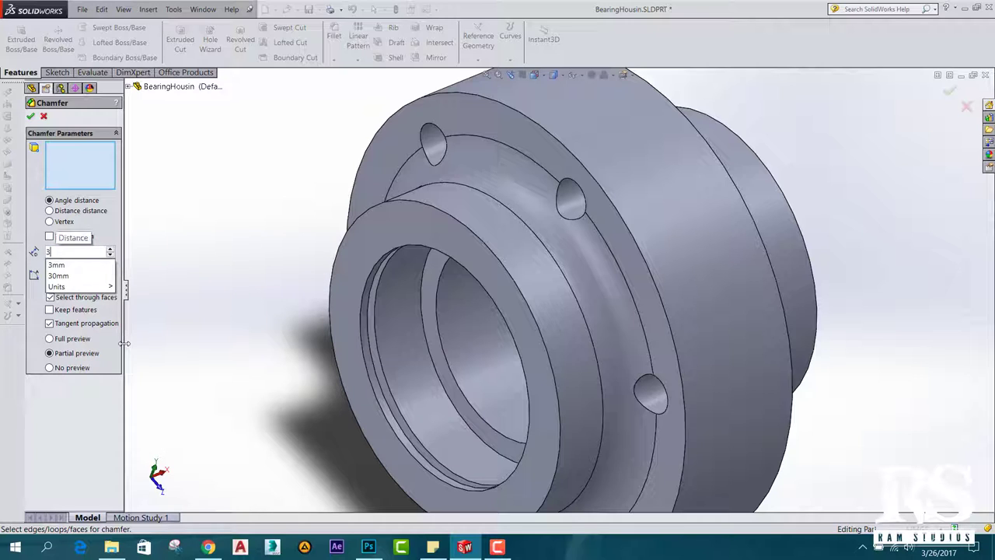
pyautogui.click(56, 265)
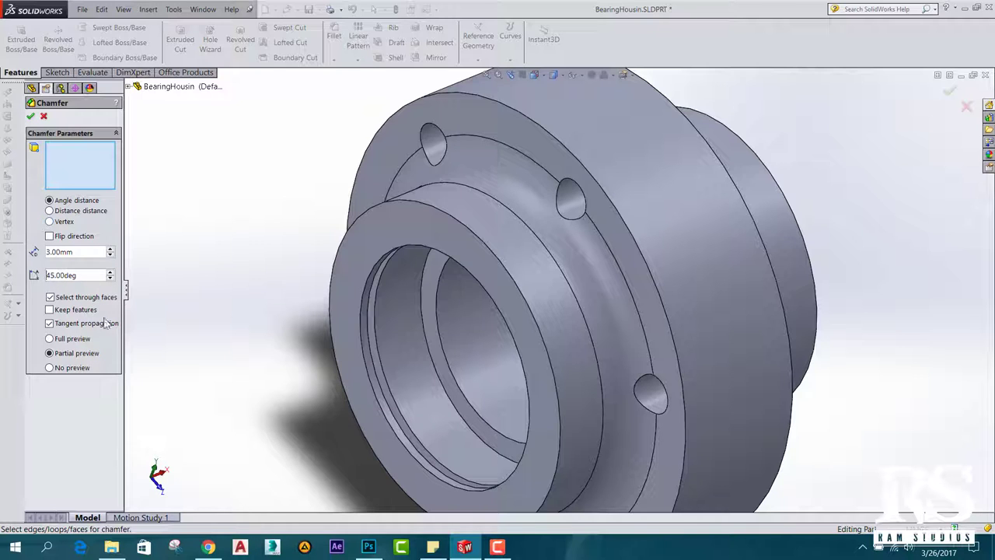
# Chamfer the front ring's outer edge 3 mm × 45°, checking full, none and partial previews before accepting.
pyautogui.click(436, 213)
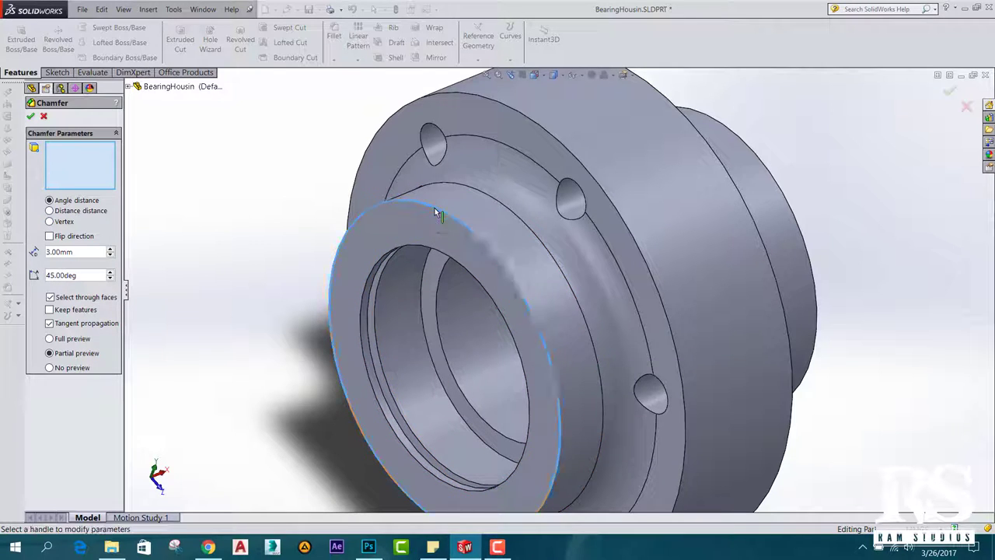
pyautogui.moveTo(282, 264); pyautogui.dragTo(251, 300, button='middle')
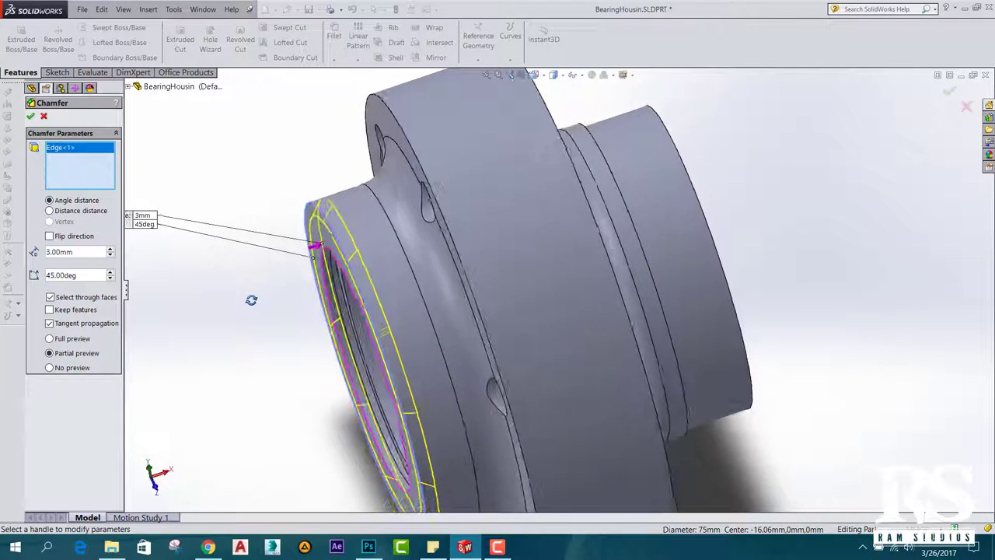
pyautogui.scroll(-2, 225, 183)
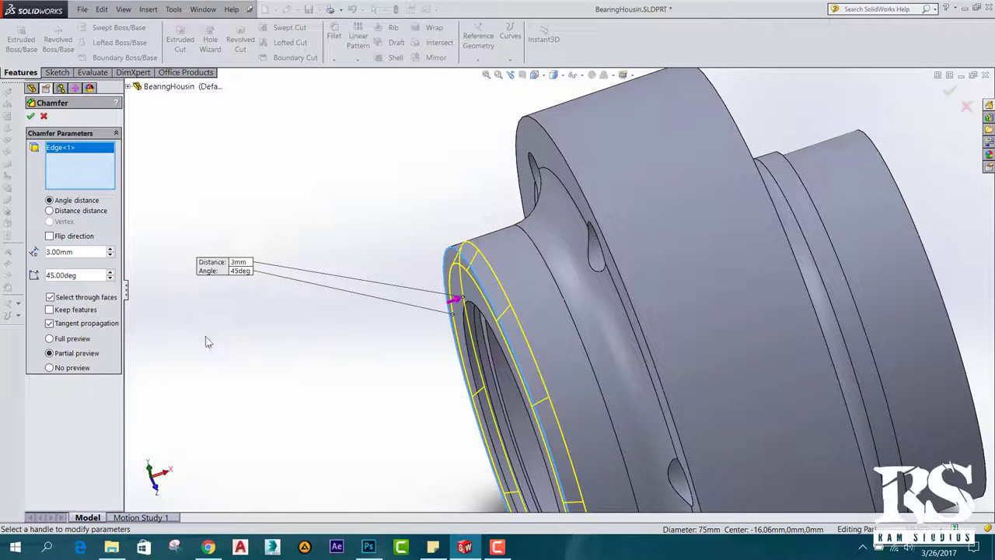
pyautogui.click(51, 339)
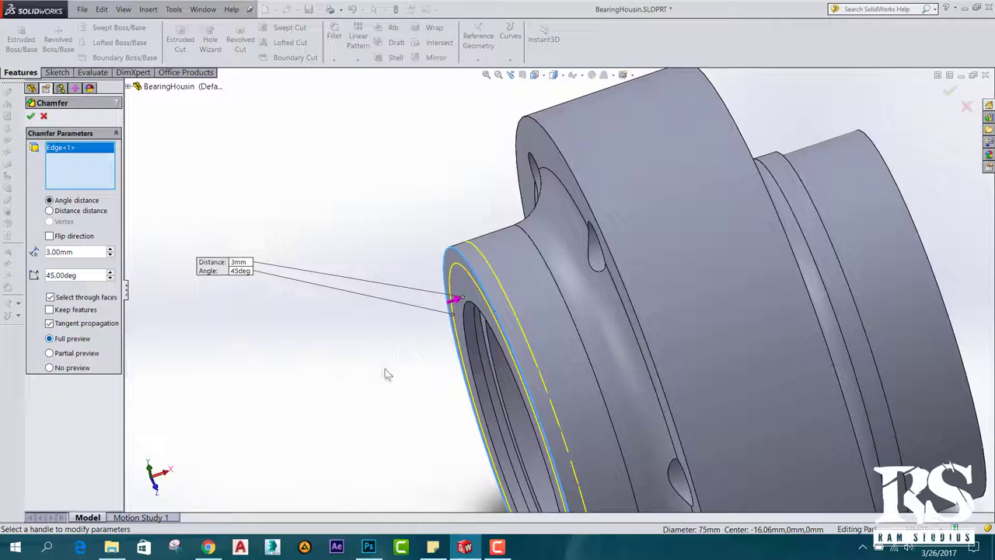
pyautogui.click(50, 368)
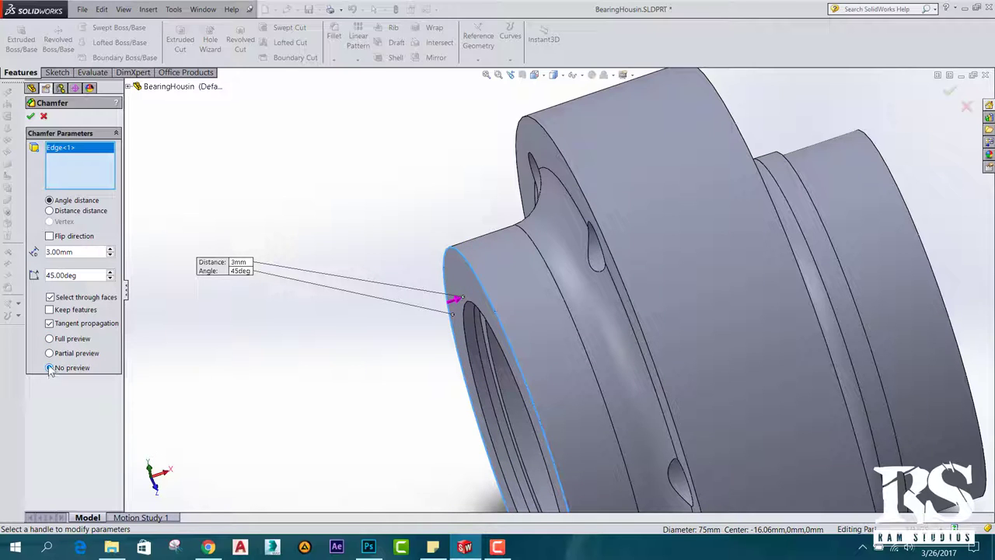
pyautogui.click(50, 354)
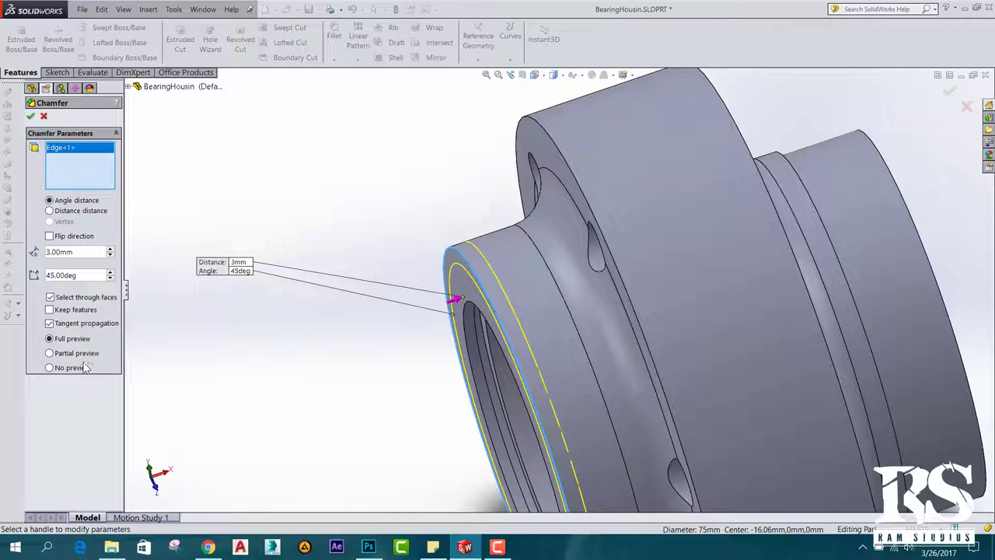
pyautogui.click(49, 354)
pyautogui.moveTo(411, 407)
pyautogui.mouseDown(button='middle')
pyautogui.moveTo(416, 365)
pyautogui.moveTo(382, 377)
pyautogui.moveTo(404, 370)
pyautogui.mouseUp(button='middle')
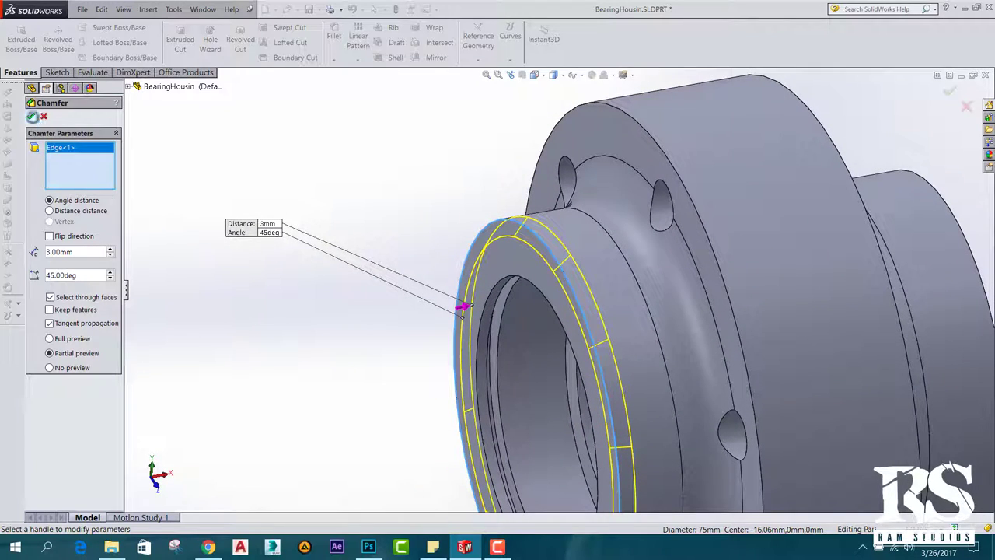
pyautogui.click(30, 115)
pyautogui.scroll(-2, 306, 377)
pyautogui.scroll(3, 306, 378)
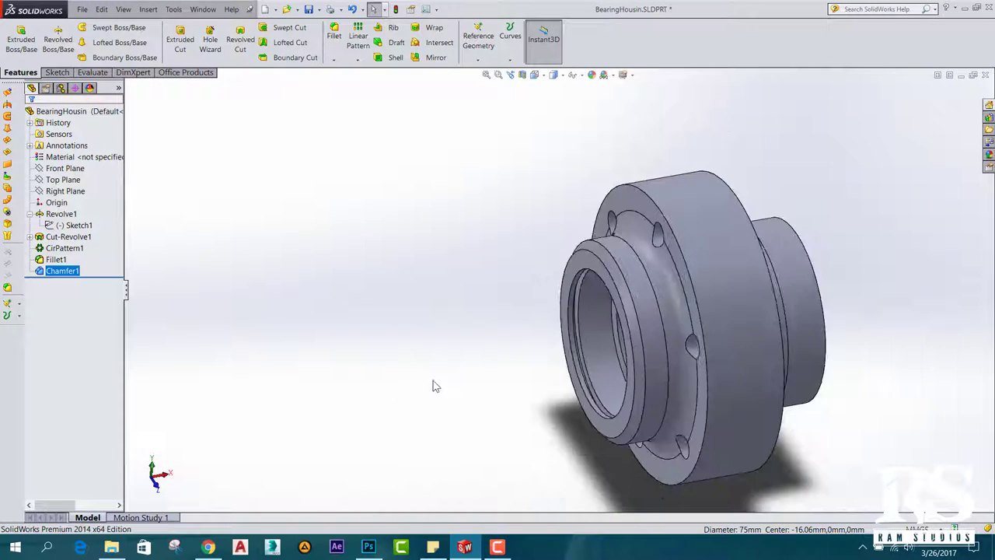
pyautogui.moveTo(433, 384); pyautogui.dragTo(656, 422, button='middle')
pyautogui.scroll(-2, 767, 311)
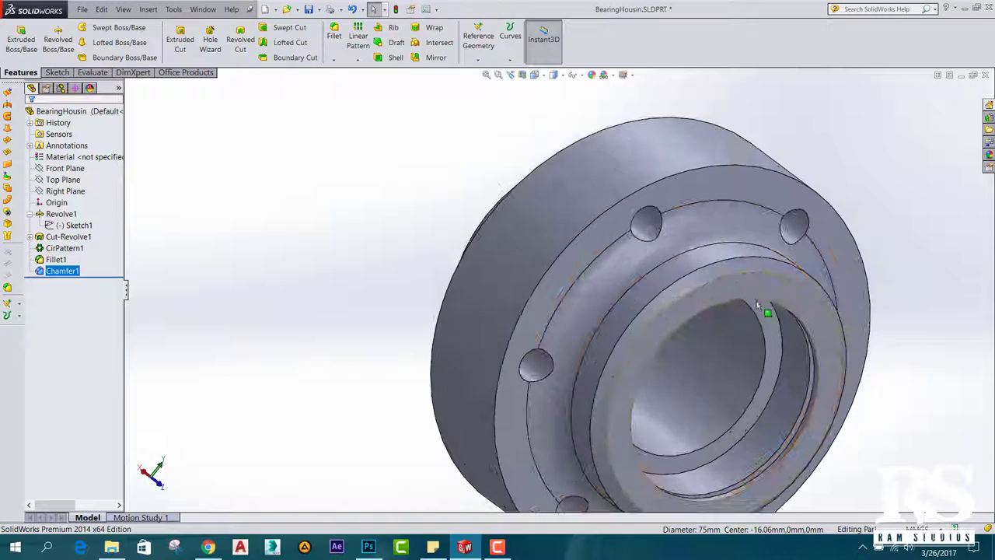
pyautogui.moveTo(318, 225)
pyautogui.mouseDown(button='middle')
pyautogui.moveTo(388, 276)
pyautogui.moveTo(651, 277)
pyautogui.mouseUp(button='middle')
pyautogui.click(74, 224)
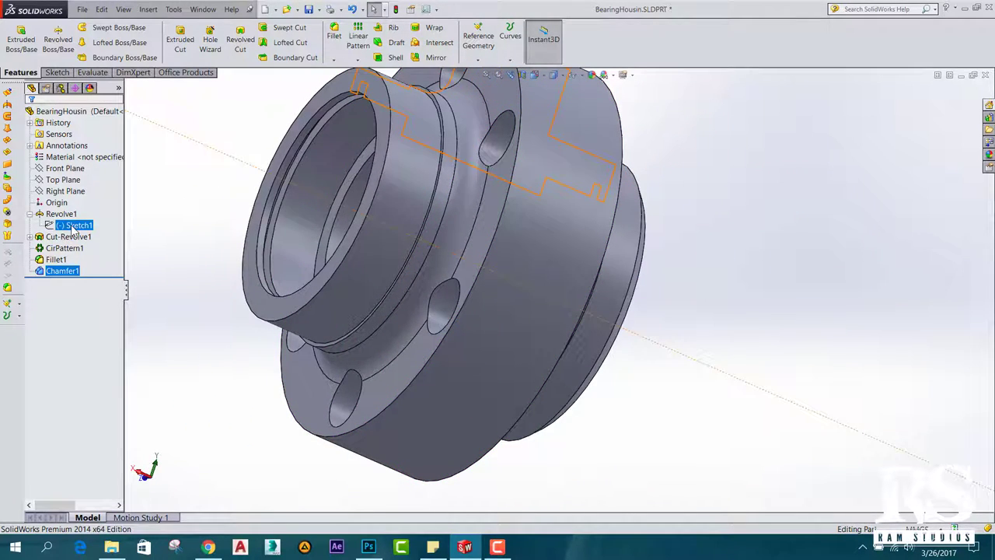
pyautogui.click(81, 198)
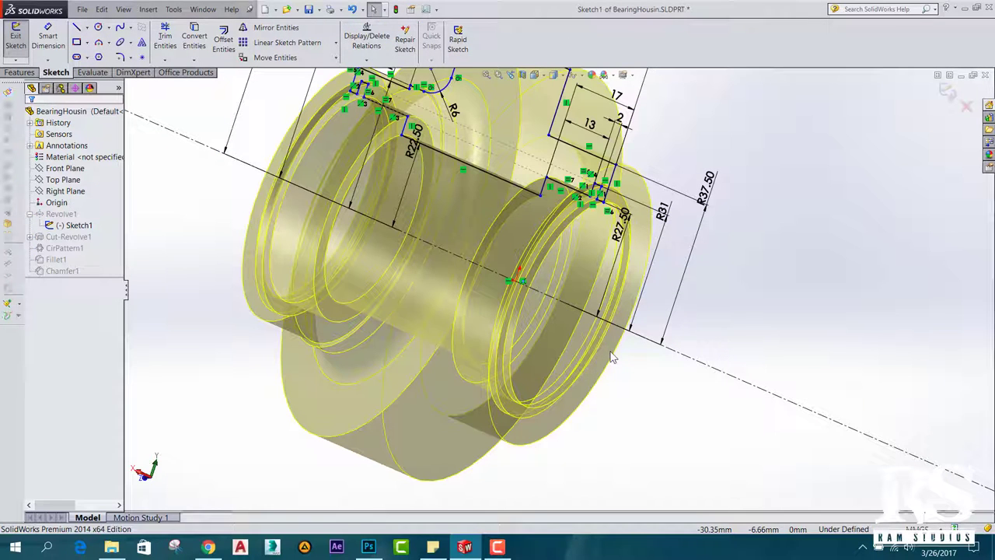
pyautogui.press('space')
pyautogui.click(731, 420)
pyautogui.scroll(-2, 677, 251)
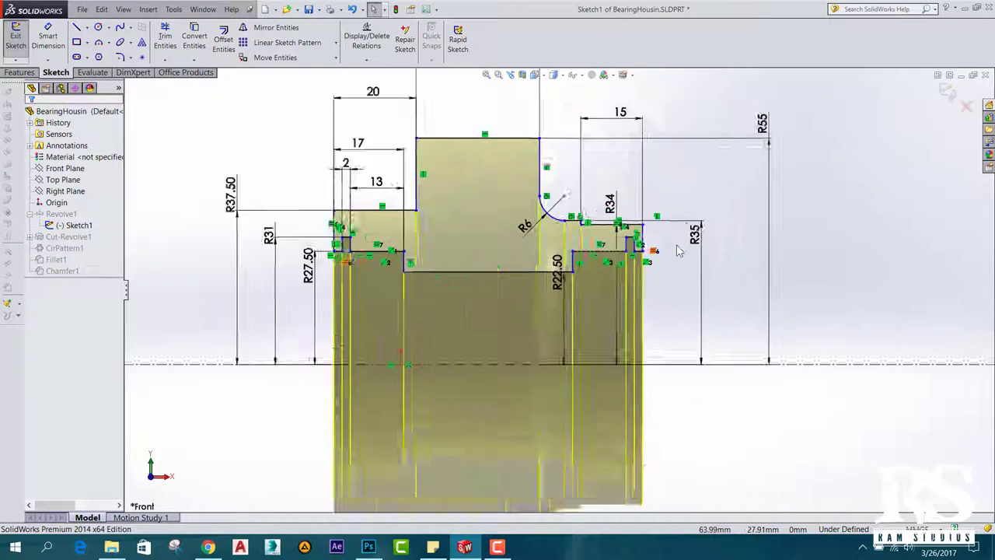
pyautogui.scroll(-2, 355, 247)
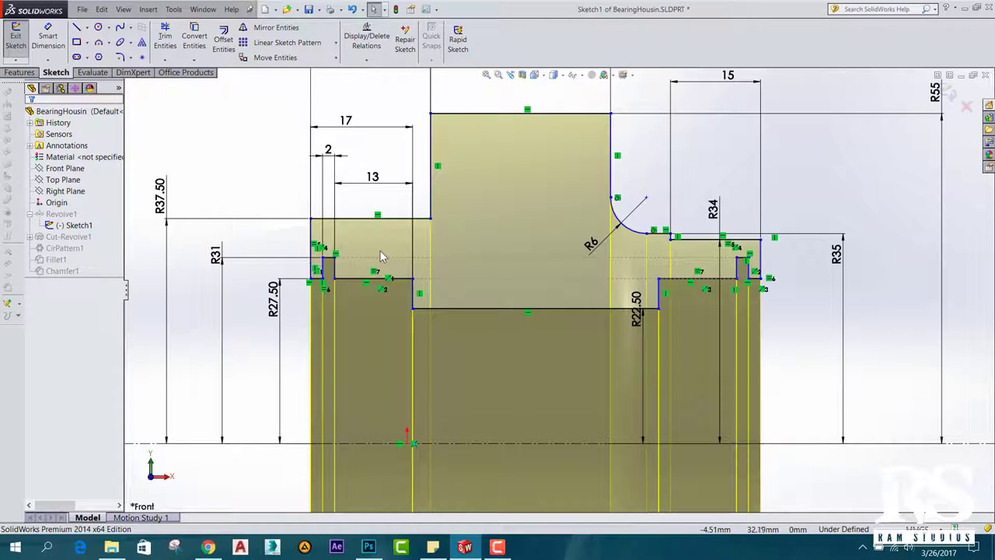
pyautogui.press('z')
pyautogui.press('z')
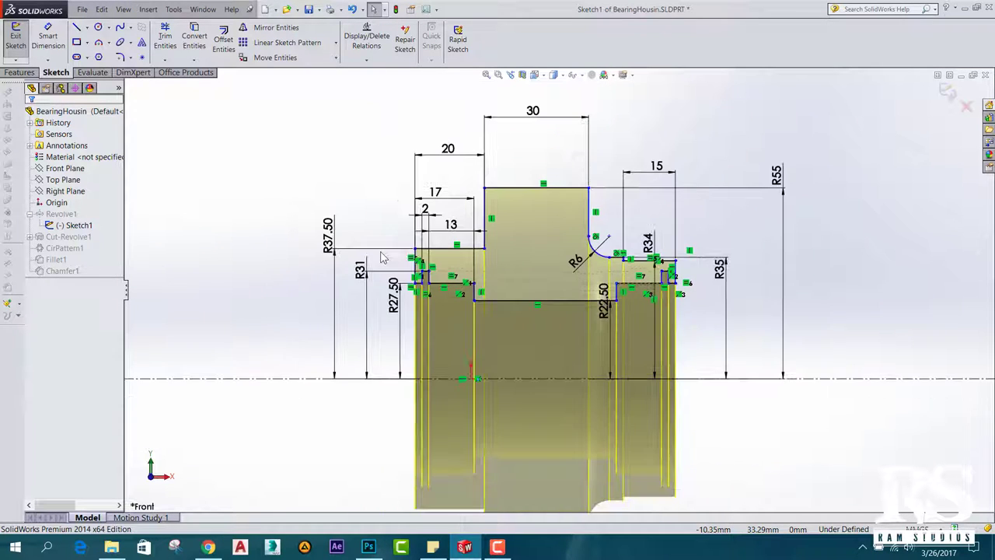
pyautogui.scroll(-1, 381, 258)
pyautogui.scroll(-2, 381, 258)
pyautogui.scroll(-5, 377, 263)
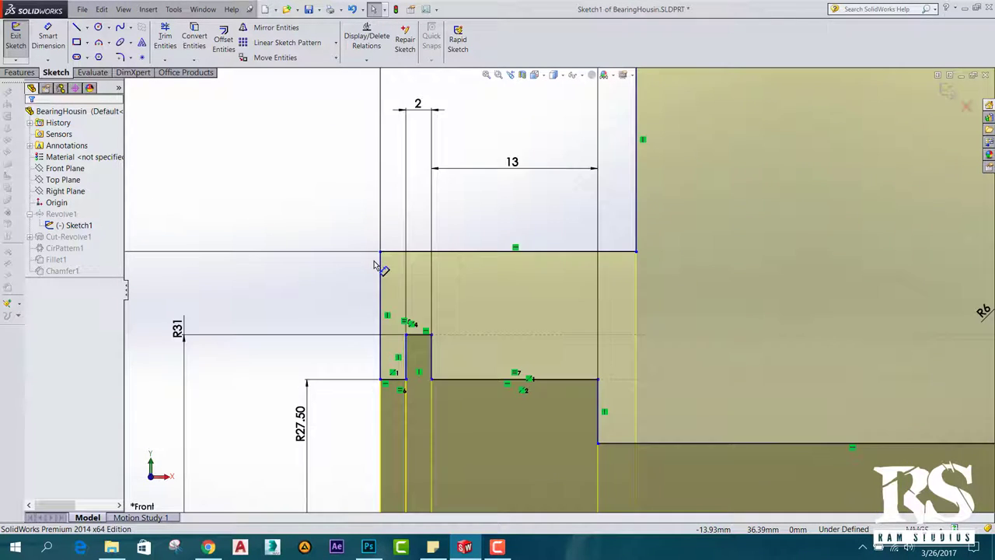
pyautogui.scroll(-2, 420, 272)
pyautogui.scroll(-2, 482, 277)
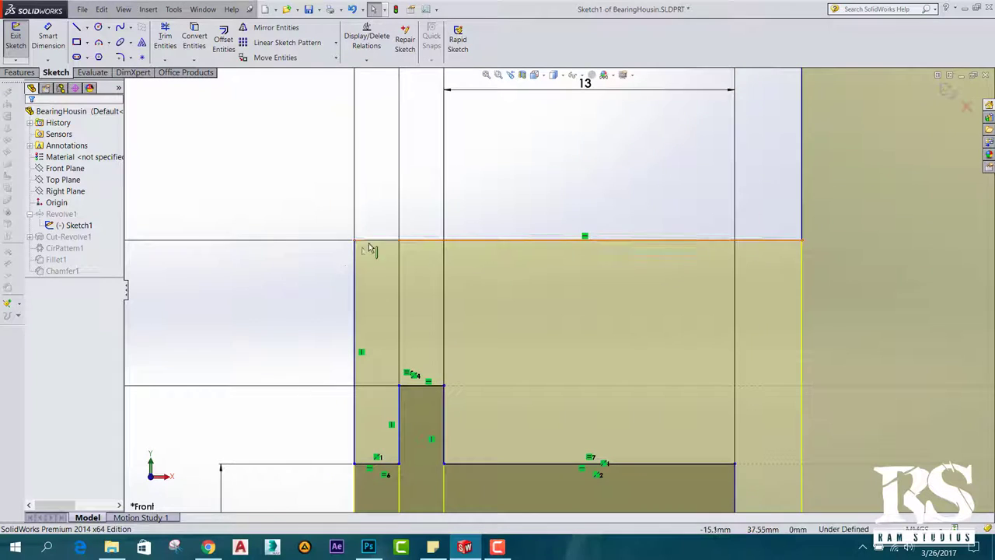
pyautogui.press('z')
pyautogui.press('z')
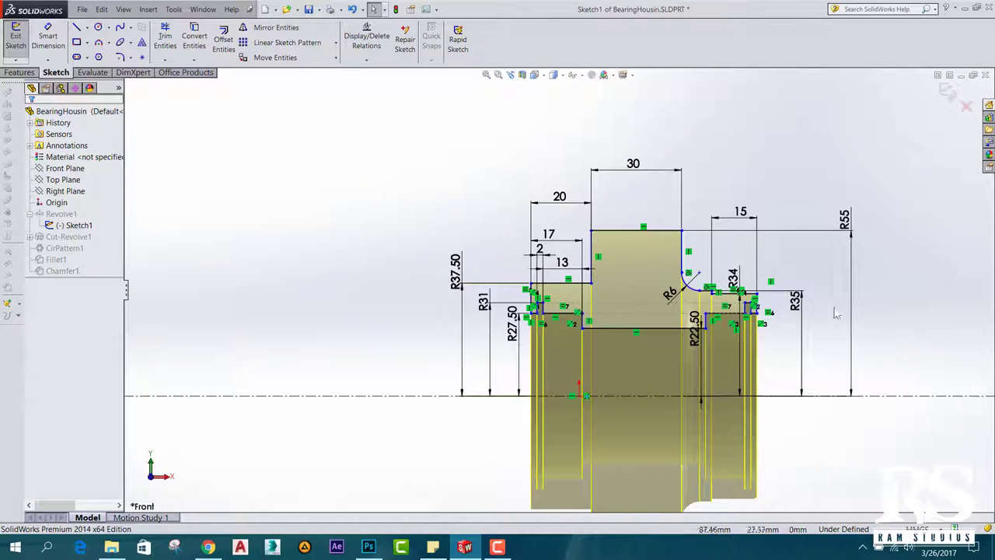
pyautogui.scroll(-2, 835, 313)
pyautogui.scroll(-1, 784, 308)
pyautogui.scroll(-2, 656, 285)
pyautogui.scroll(-1, 606, 288)
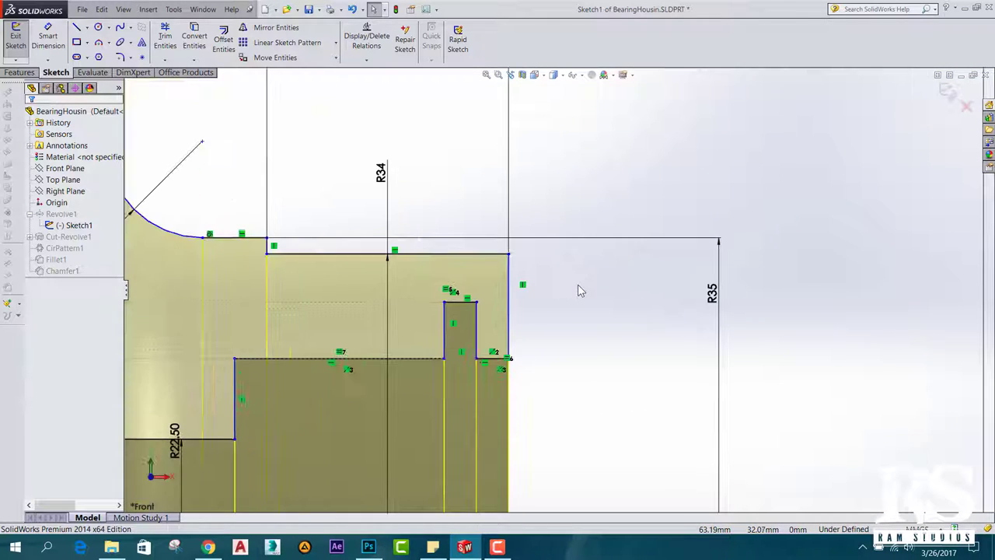
pyautogui.scroll(1, 579, 290)
pyautogui.scroll(2, 563, 291)
pyautogui.scroll(-1, 467, 307)
pyautogui.scroll(-2, 458, 310)
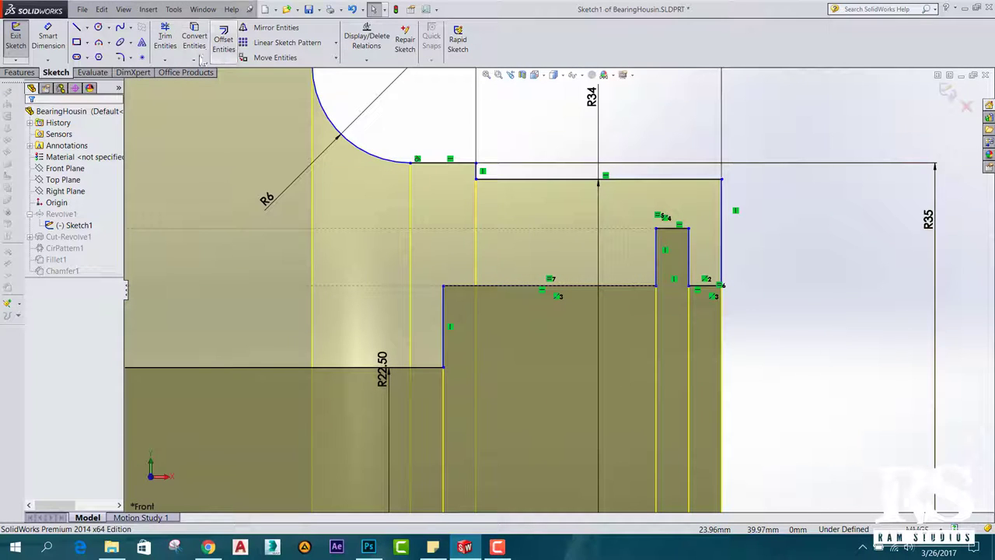
# Start a Sketch Chamfer set to Angle-distance with a 3 mm distance and 45° angle.
pyautogui.click(130, 58)
pyautogui.click(159, 85)
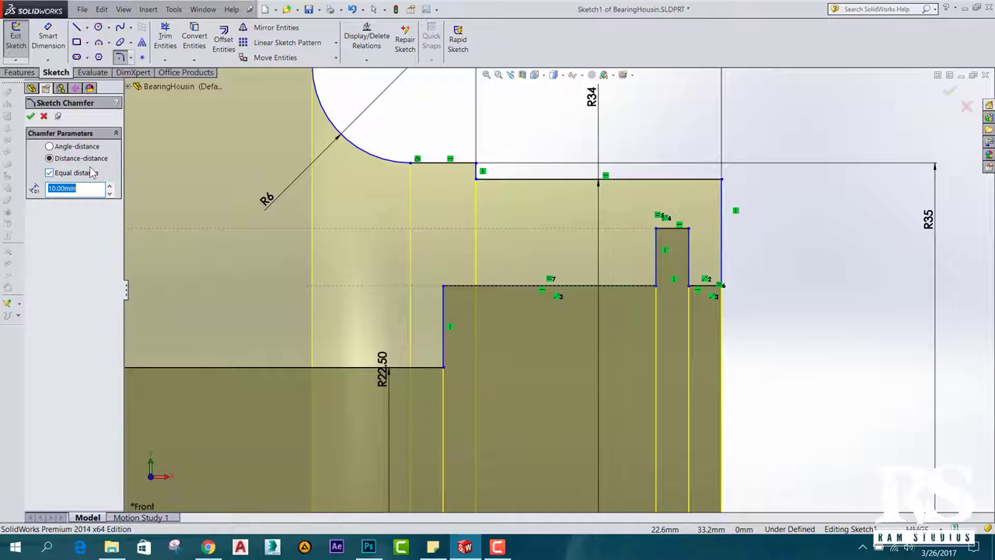
pyautogui.click(49, 172)
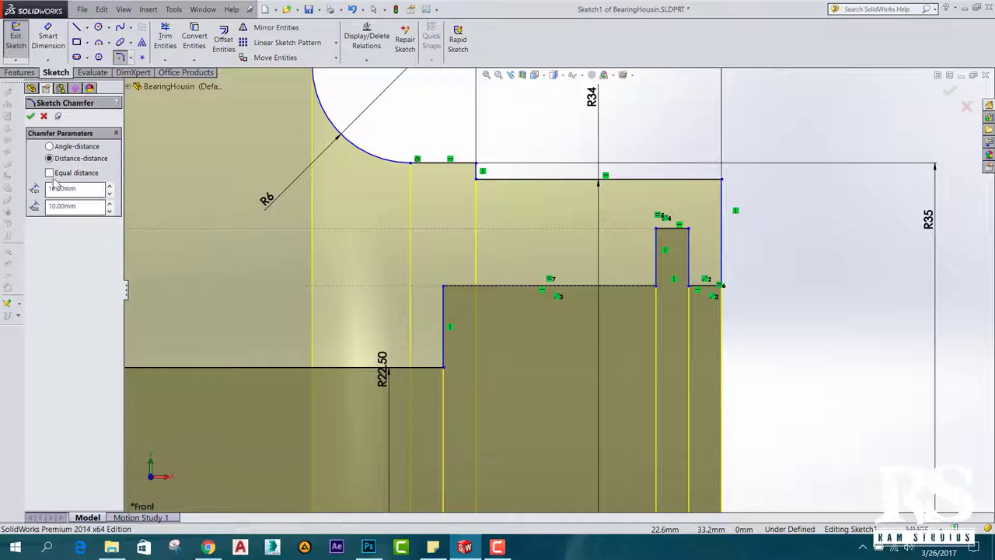
pyautogui.click(52, 148)
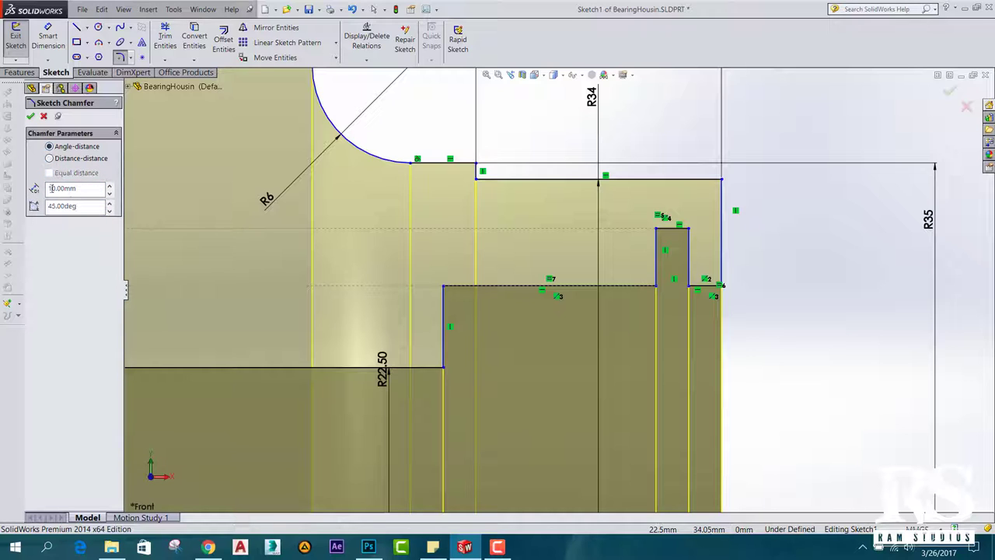
pyautogui.click(83, 206)
pyautogui.click(89, 189)
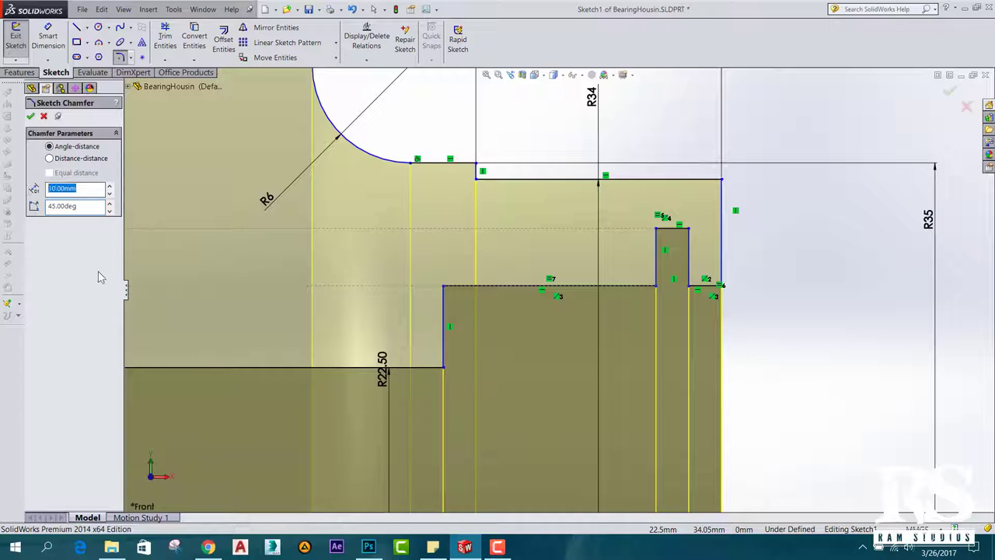
pyautogui.write('3')
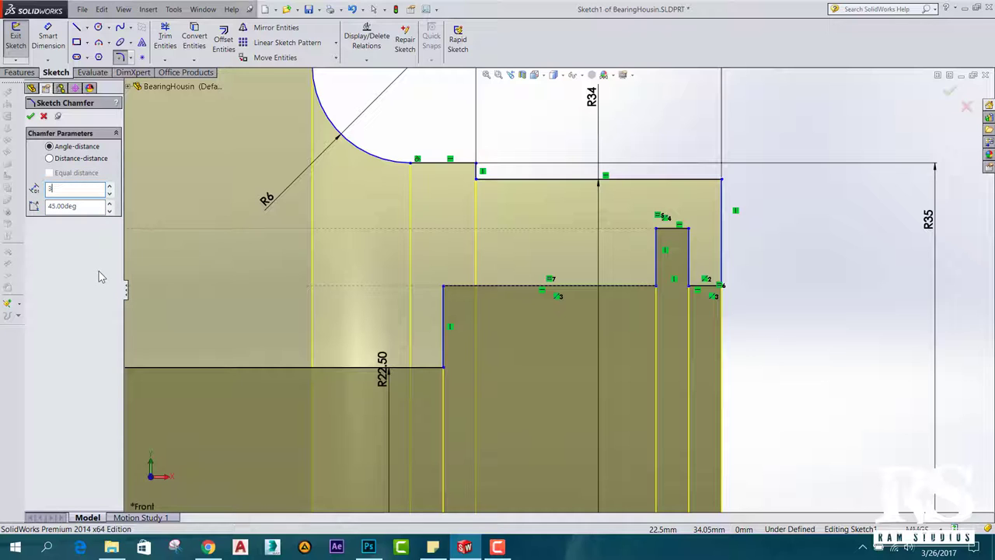
# Chamfer the corner between the front step's top line and vertical line, then rebuild the part.
pyautogui.click(708, 182)
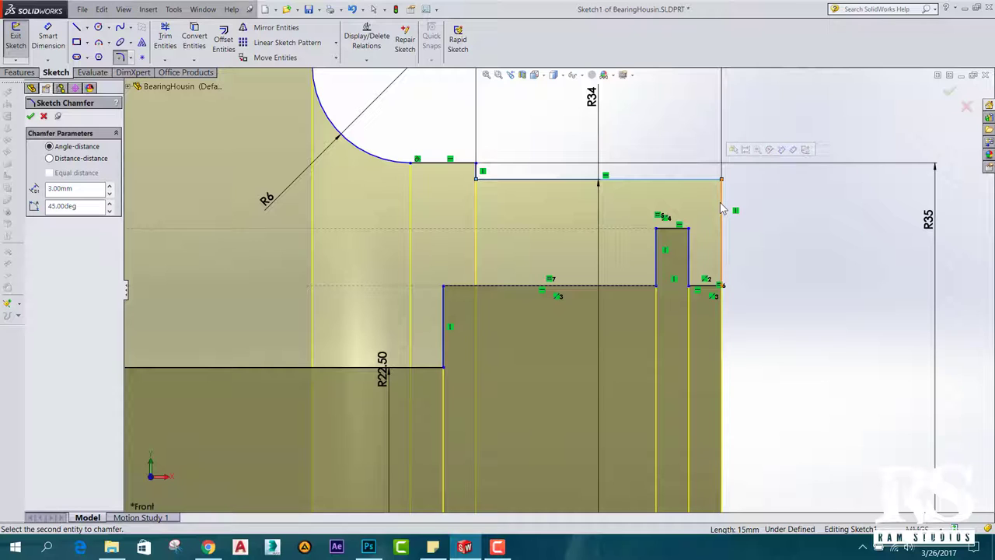
pyautogui.click(721, 203)
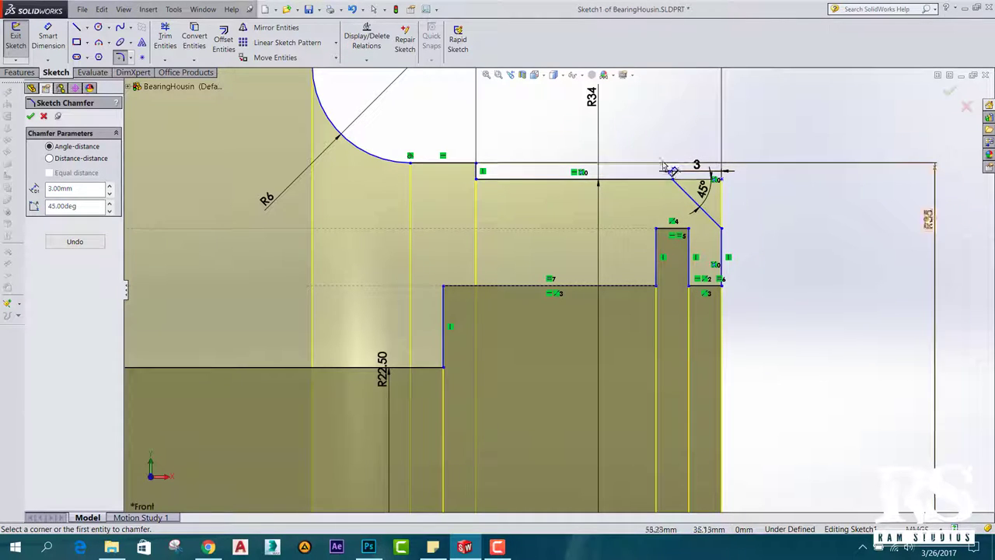
pyautogui.click(31, 117)
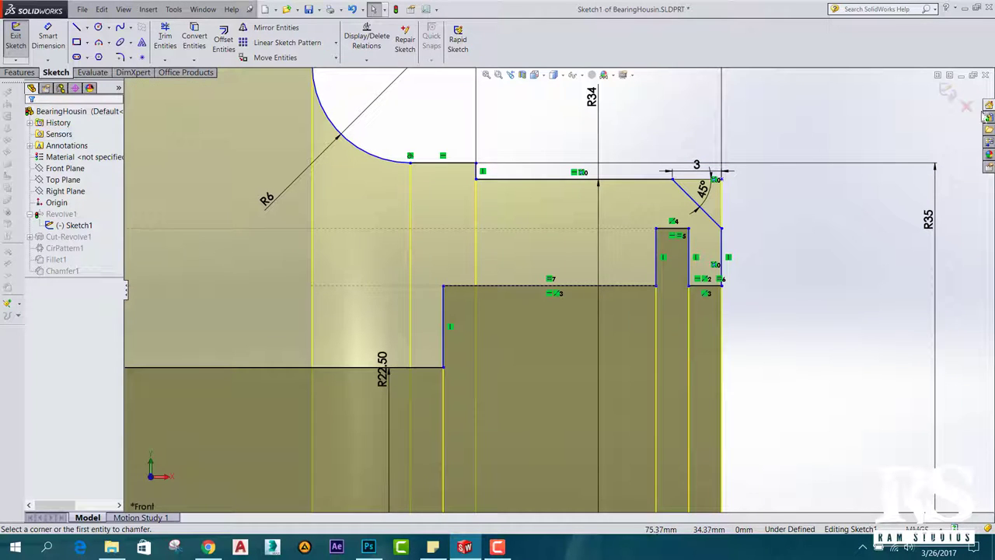
pyautogui.hotkey('ctrl', 'b')
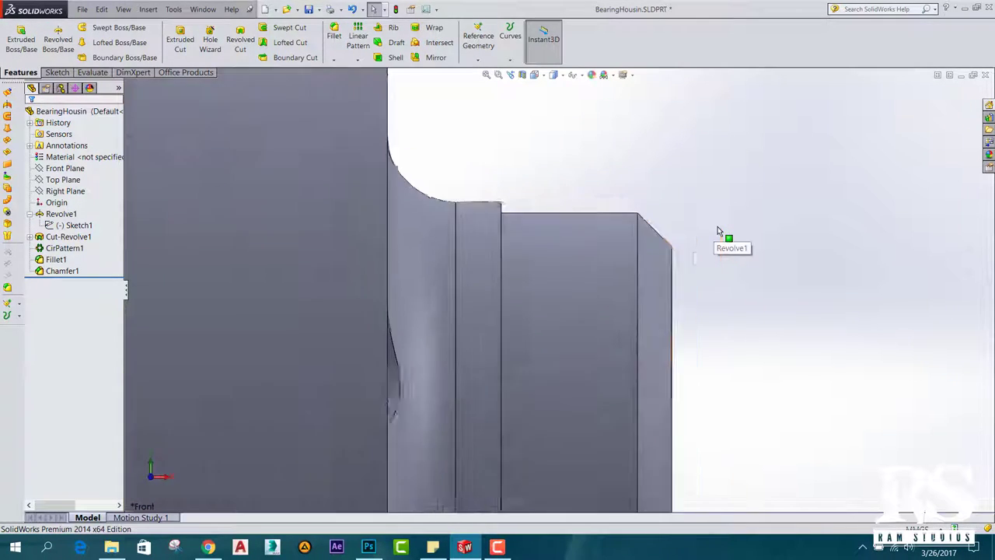
pyautogui.scroll(-5, 717, 226)
pyautogui.scroll(3, 772, 239)
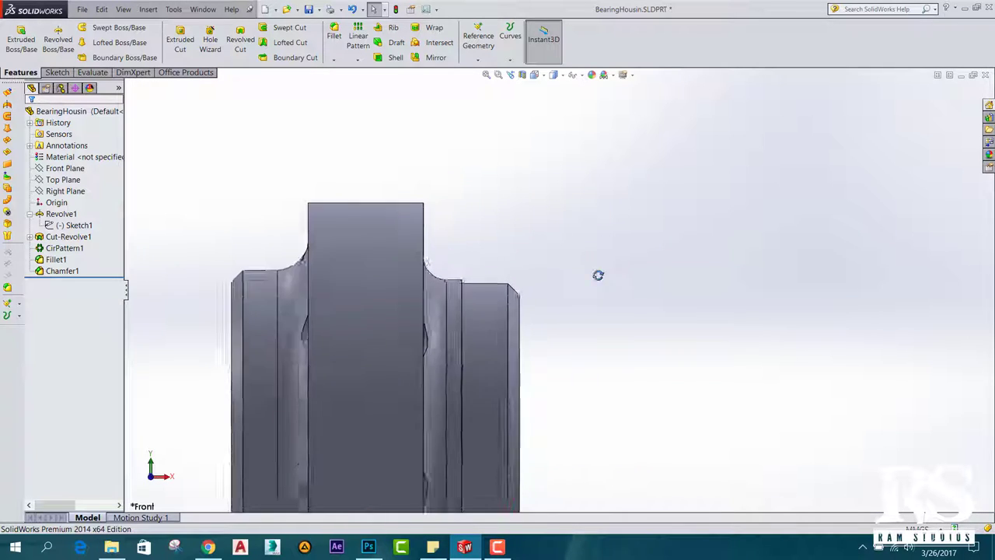
pyautogui.moveTo(597, 275); pyautogui.dragTo(579, 342, button='middle')
pyautogui.click(499, 320)
pyautogui.scroll(2, 513, 324)
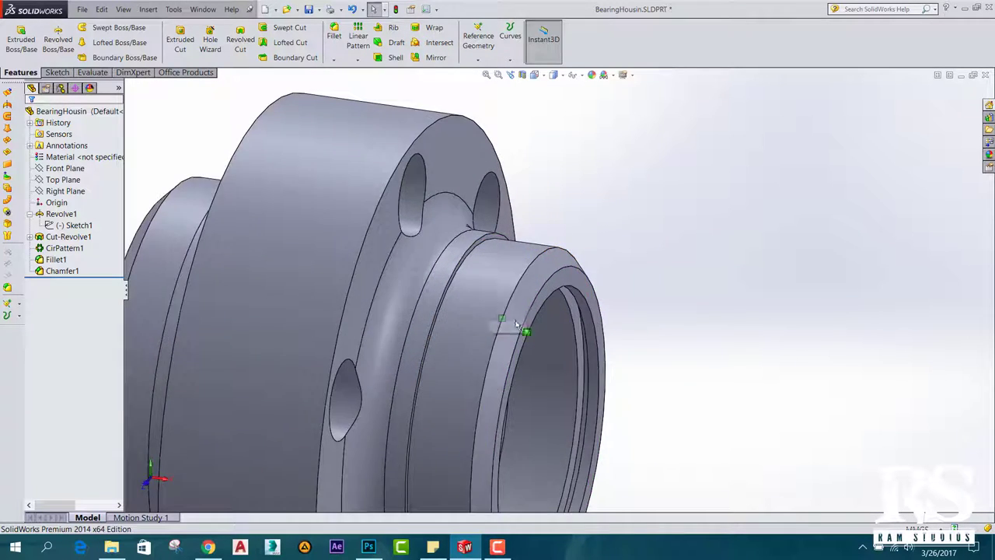
pyautogui.moveTo(524, 329)
pyautogui.mouseDown(button='middle')
pyautogui.moveTo(660, 338)
pyautogui.moveTo(528, 395)
pyautogui.moveTo(571, 420)
pyautogui.moveTo(633, 404)
pyautogui.mouseUp(button='middle')
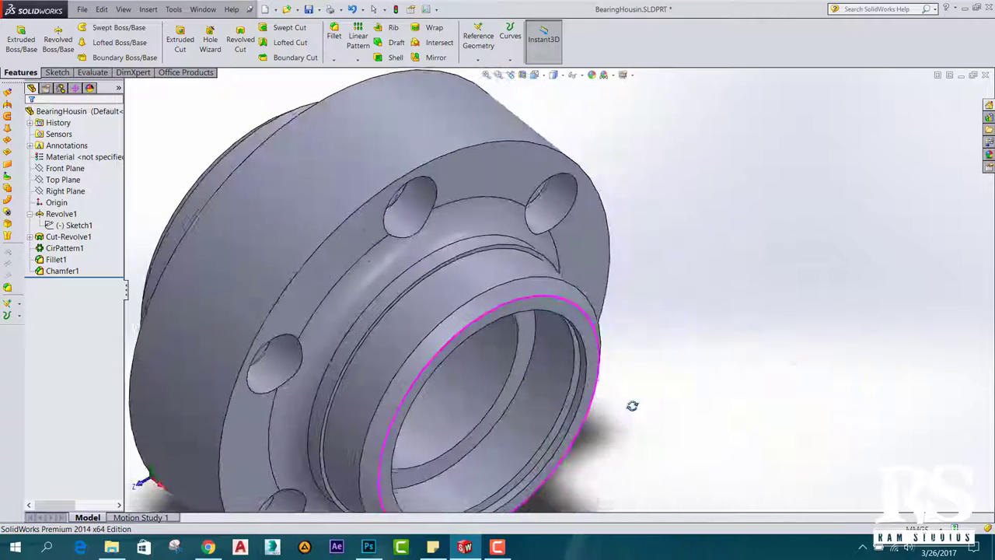
pyautogui.moveTo(679, 358)
pyautogui.mouseDown(button='middle')
pyautogui.moveTo(699, 389)
pyautogui.moveTo(725, 331)
pyautogui.moveTo(661, 360)
pyautogui.moveTo(591, 342)
pyautogui.mouseUp(button='middle')
pyautogui.moveTo(620, 311)
pyautogui.mouseDown(button='middle')
pyautogui.moveTo(560, 311)
pyautogui.moveTo(515, 295)
pyautogui.moveTo(804, 290)
pyautogui.moveTo(757, 312)
pyautogui.moveTo(736, 282)
pyautogui.moveTo(695, 295)
pyautogui.moveTo(728, 241)
pyautogui.moveTo(816, 205)
pyautogui.moveTo(891, 196)
pyautogui.moveTo(918, 176)
pyautogui.moveTo(827, 171)
pyautogui.moveTo(744, 218)
pyautogui.moveTo(757, 228)
pyautogui.mouseUp(button='middle')
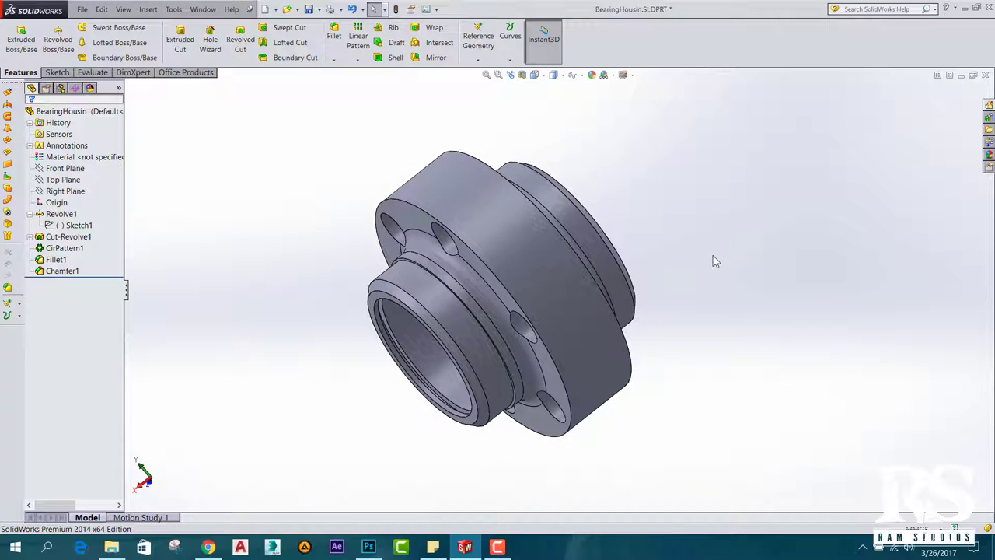
pyautogui.hotkey('ctrl', 'Left')
pyautogui.press('f')
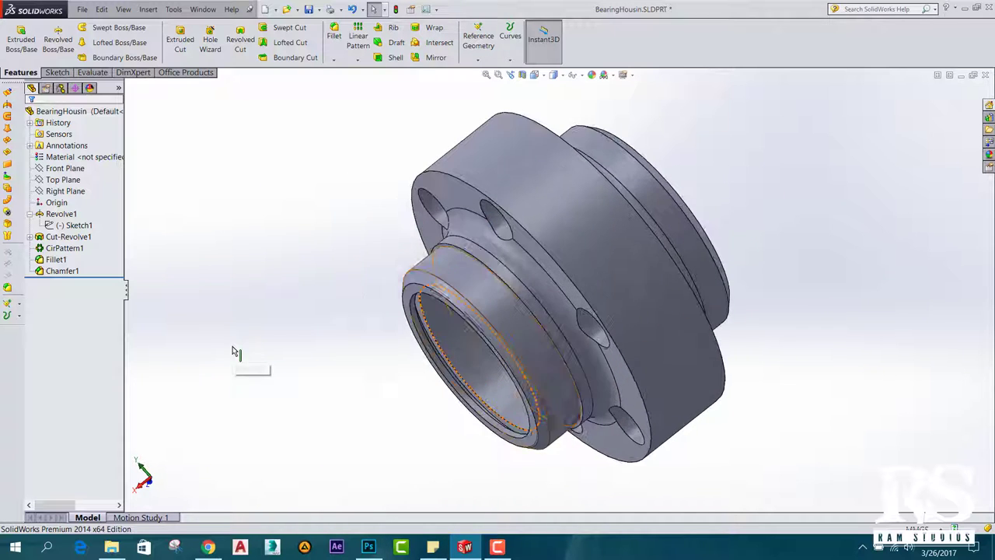